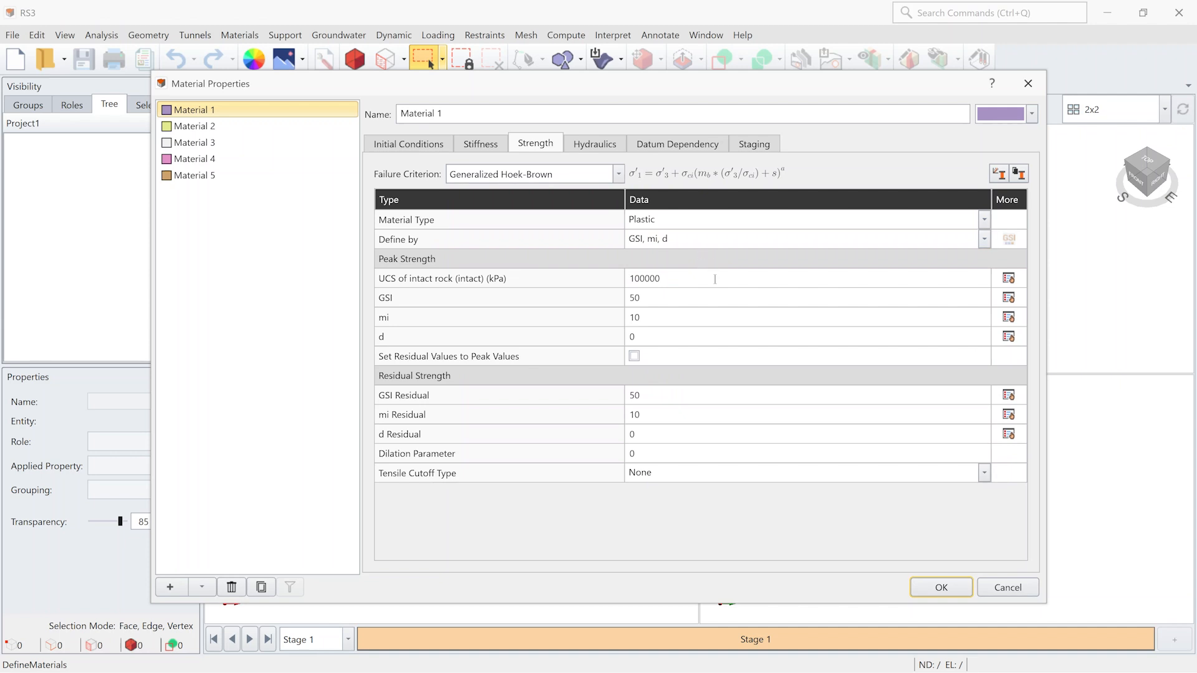
# - Examine the GSI chart and the disturbance factor guidelines for Material 1's Generalized Hoek-Brown peak strength
pyautogui.click(1008, 297)
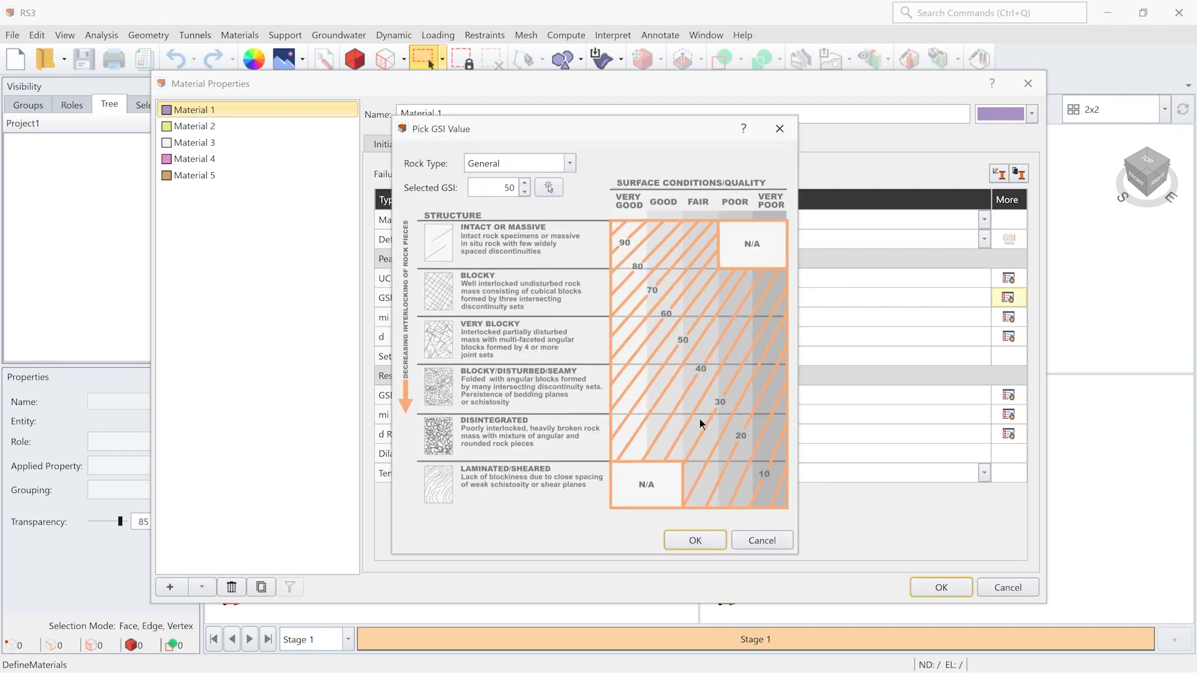
pyautogui.click(761, 541)
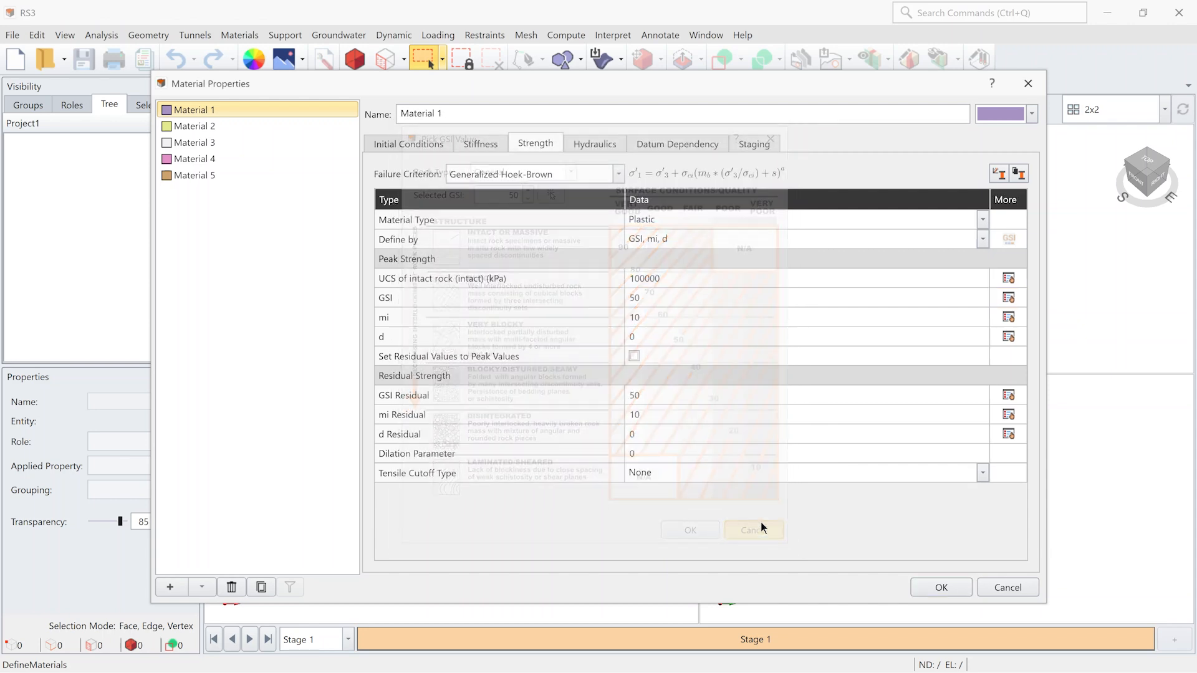
pyautogui.click(1008, 337)
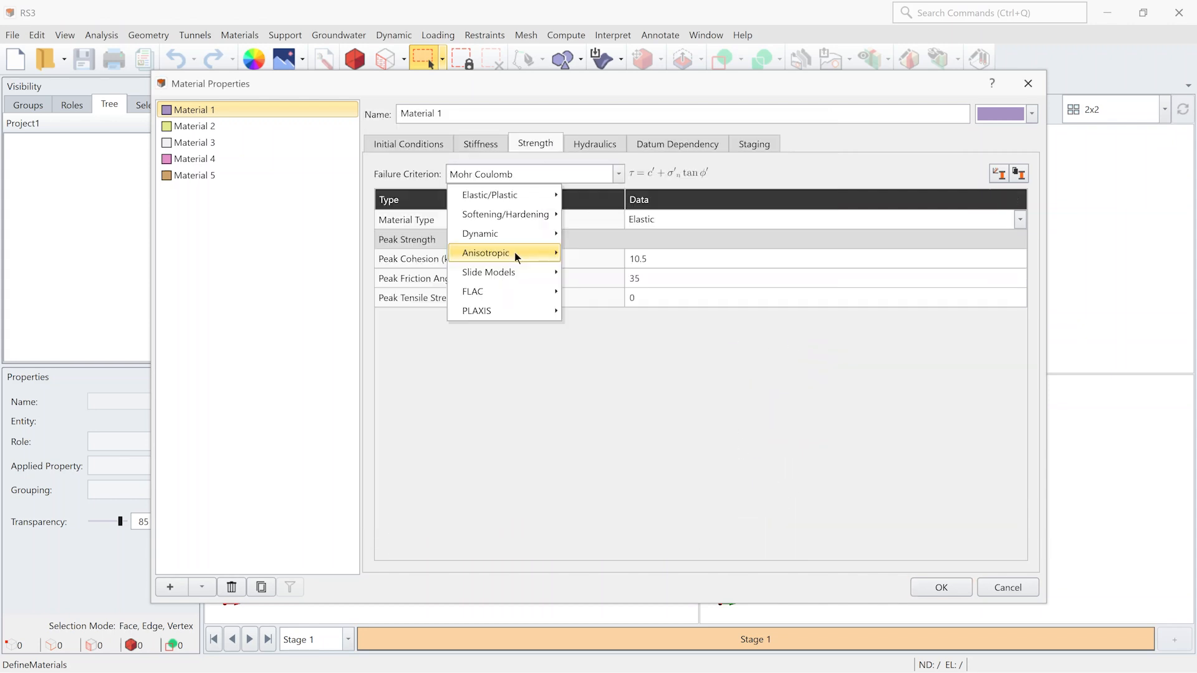
# - Set Material 1's failure criterion to Jointed Mohr-Coulomb with a Plastic material type
pyautogui.moveTo(515, 253)
pyautogui.click(611, 255)
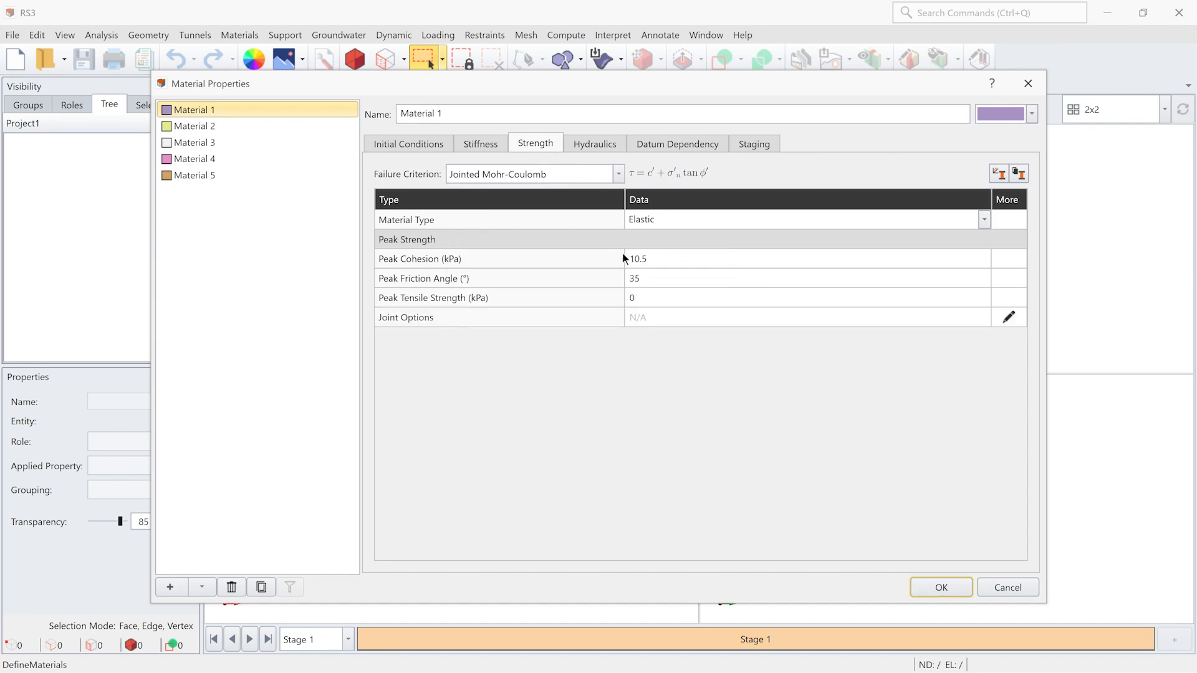
pyautogui.click(743, 222)
pyautogui.click(739, 250)
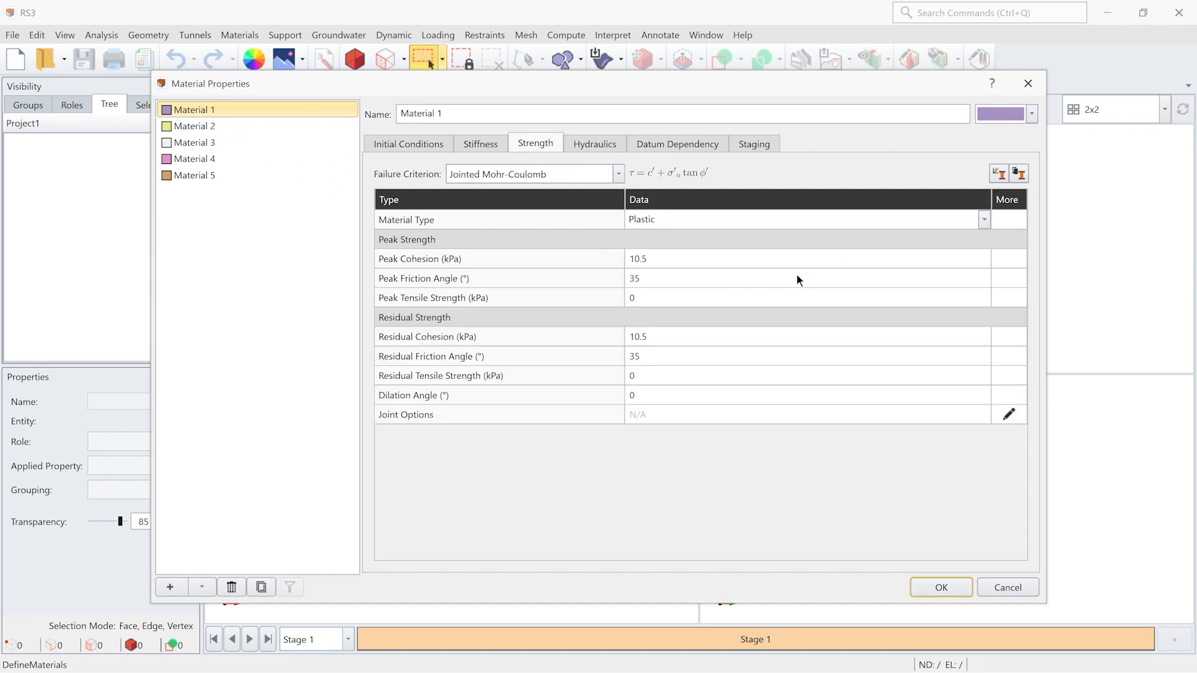
# - Try three joints in Material 1's joint options, then discard the change
pyautogui.click(1009, 415)
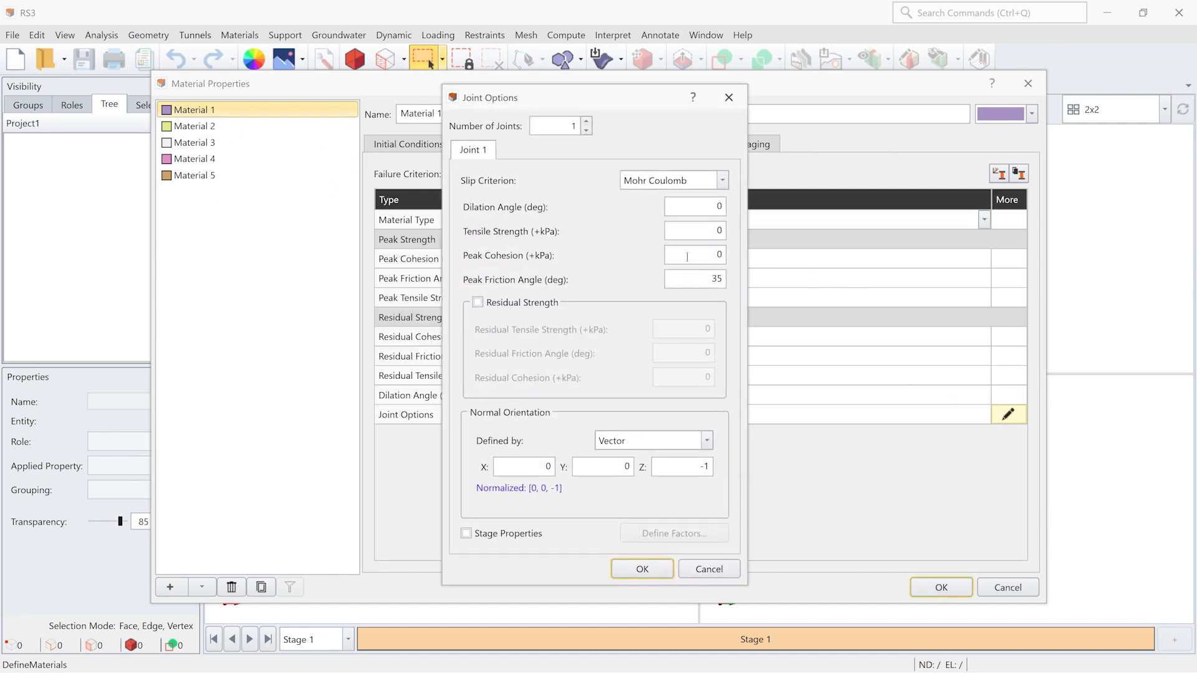
pyautogui.click(586, 121)
pyautogui.click(586, 122)
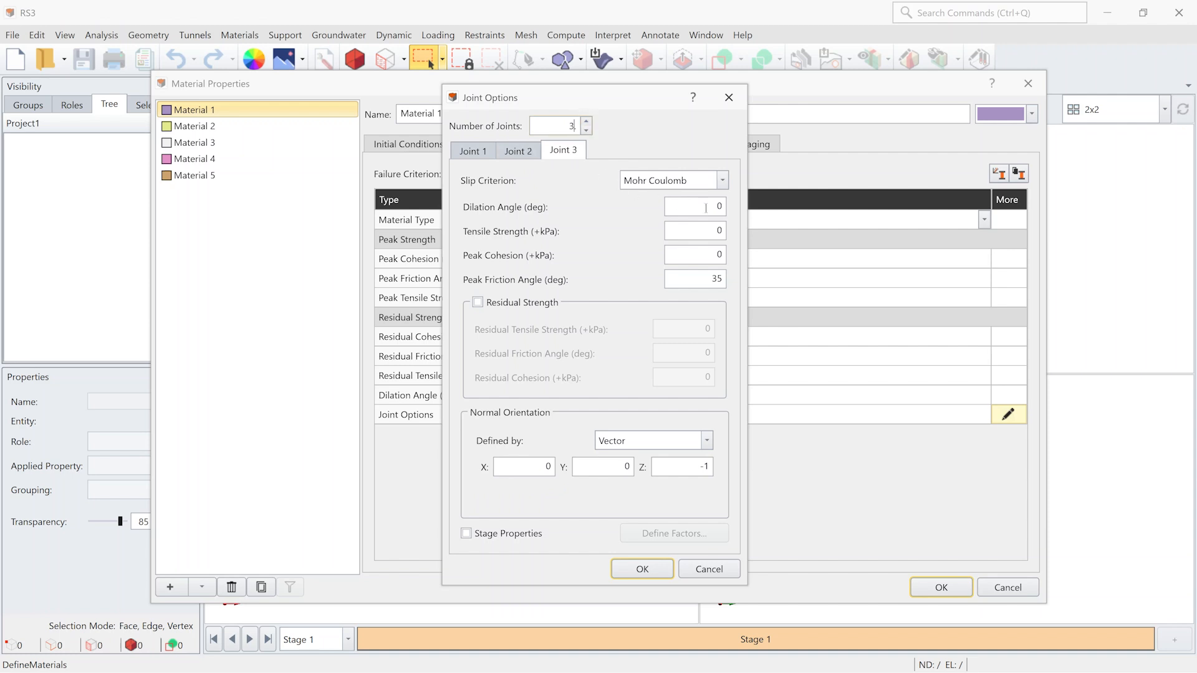
pyautogui.click(688, 569)
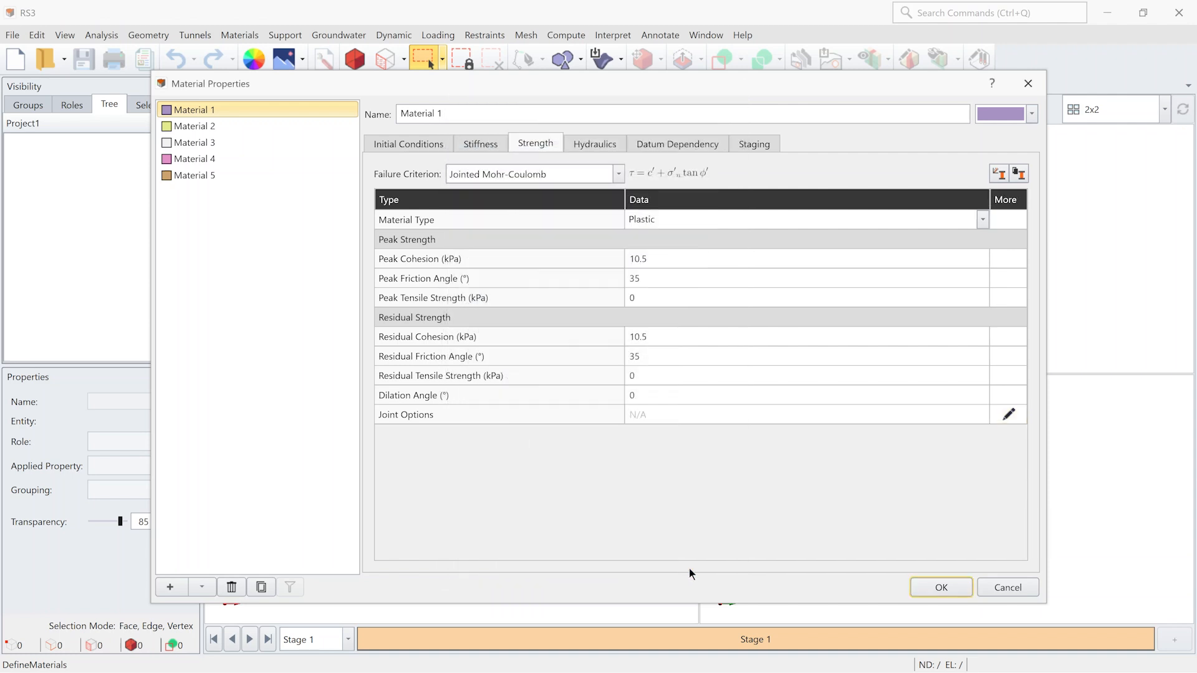
# - Set Material 1's failure criterion to Generalized Anisotropic and open its generalized function for editing
pyautogui.click(530, 174)
pyautogui.moveTo(518, 256)
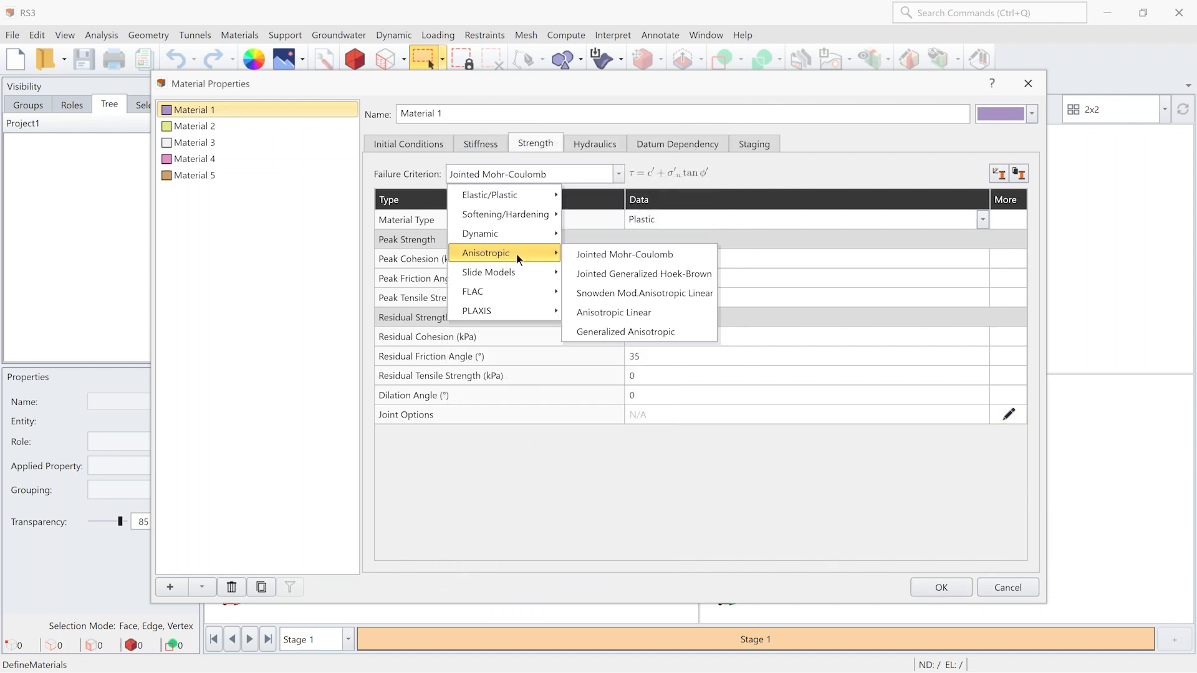
pyautogui.click(642, 332)
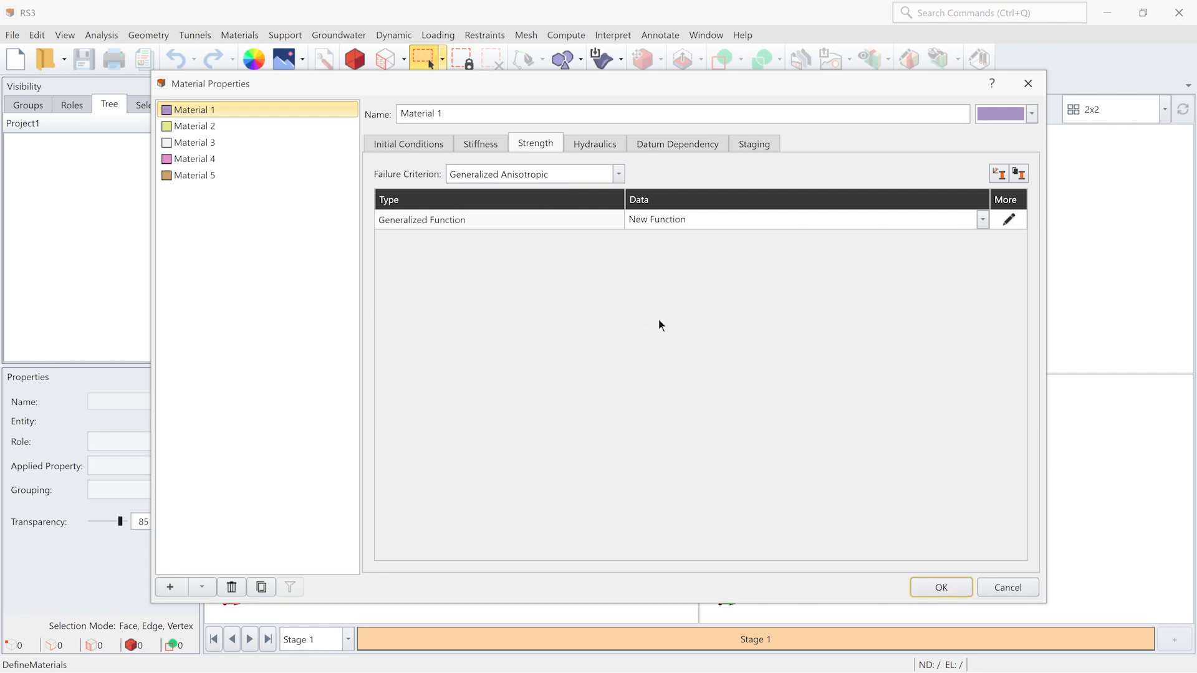
pyautogui.click(1009, 219)
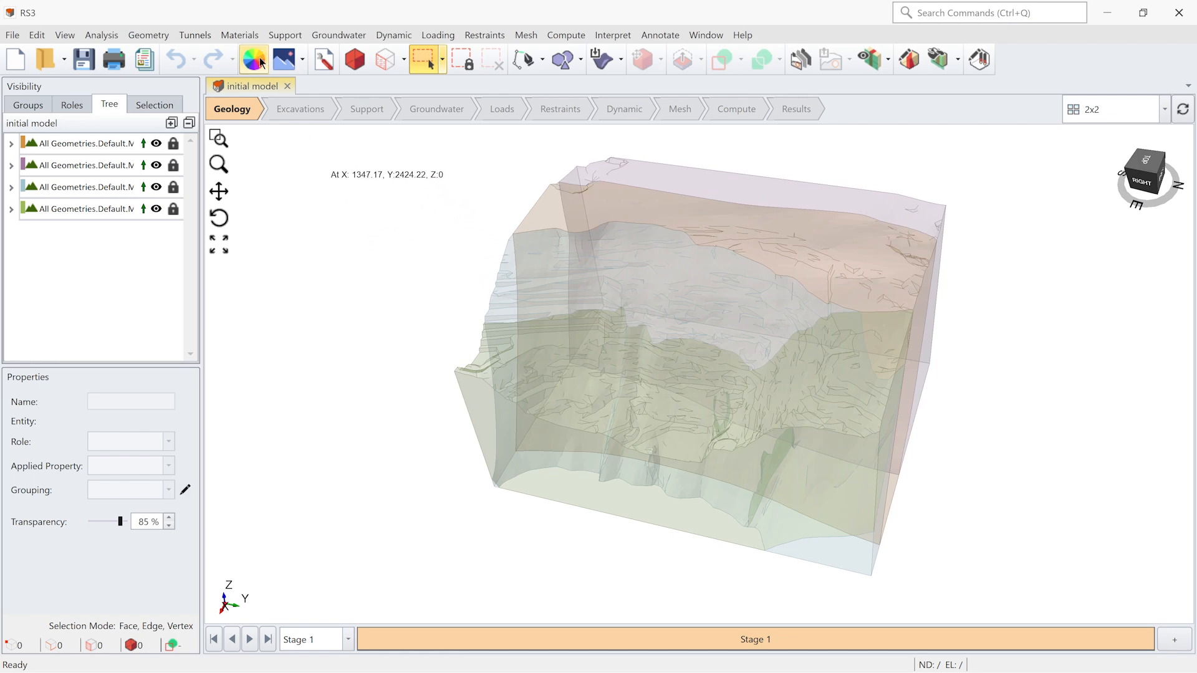
# - Add a parallel set to the DFN definition of the initial model, using the Joint 1 property
pyautogui.click(256, 34)
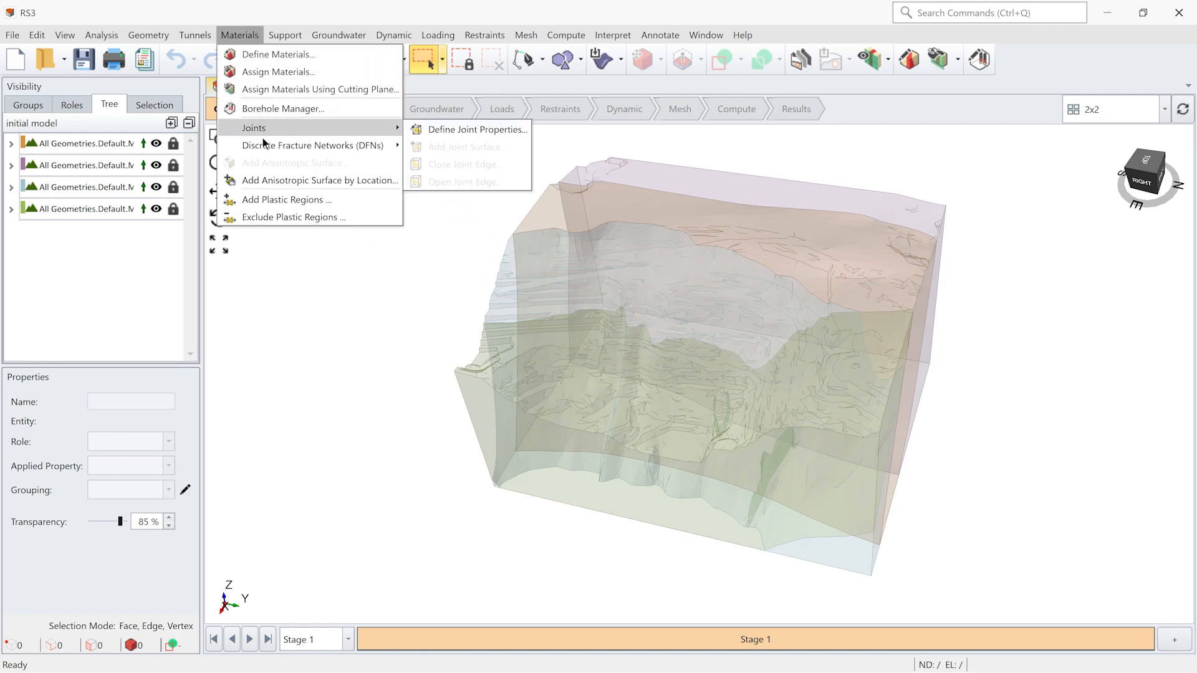
pyautogui.moveTo(291, 143)
pyautogui.click(440, 147)
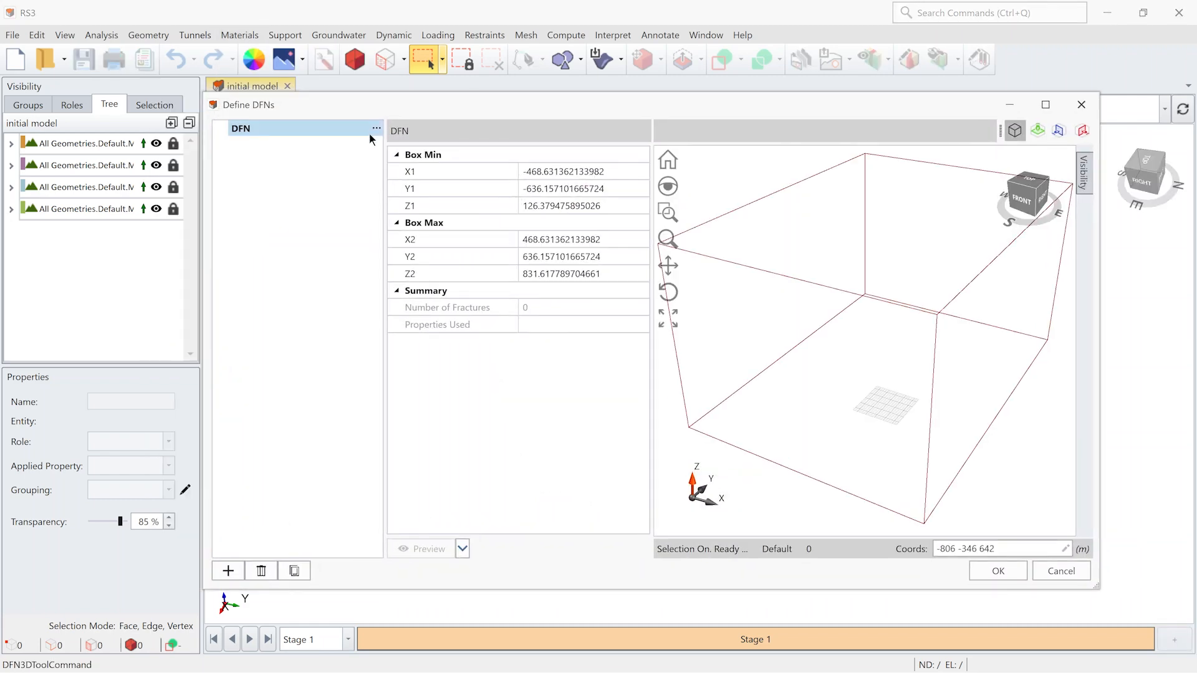
pyautogui.click(376, 129)
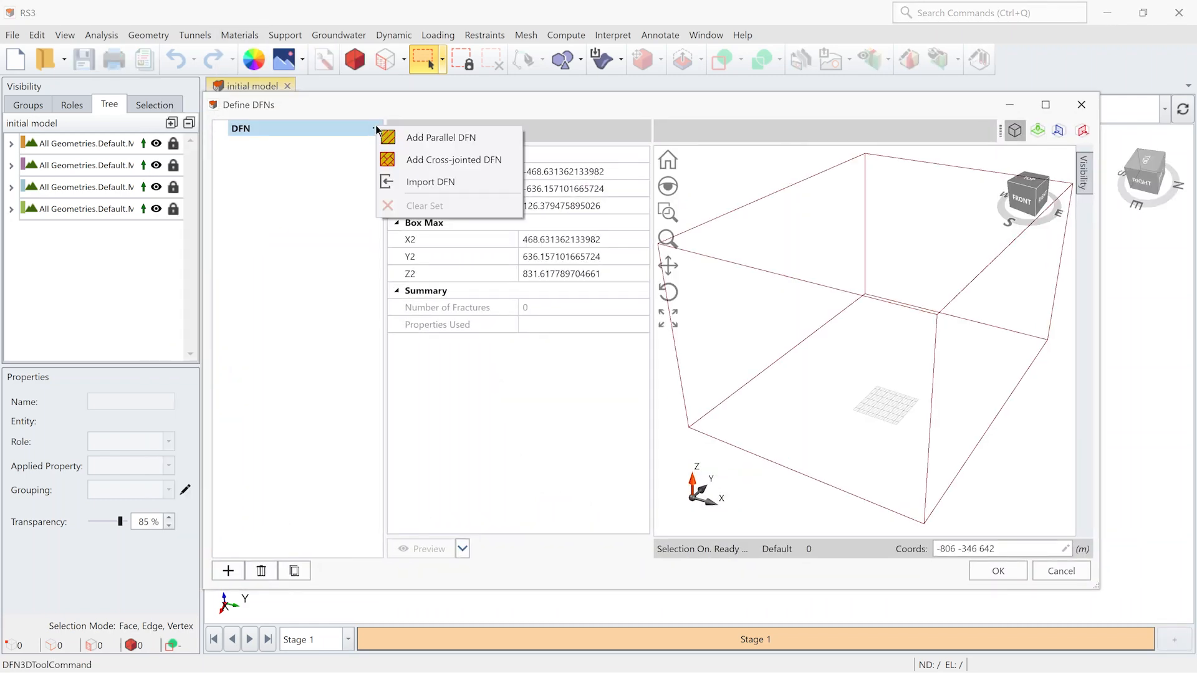
pyautogui.click(411, 141)
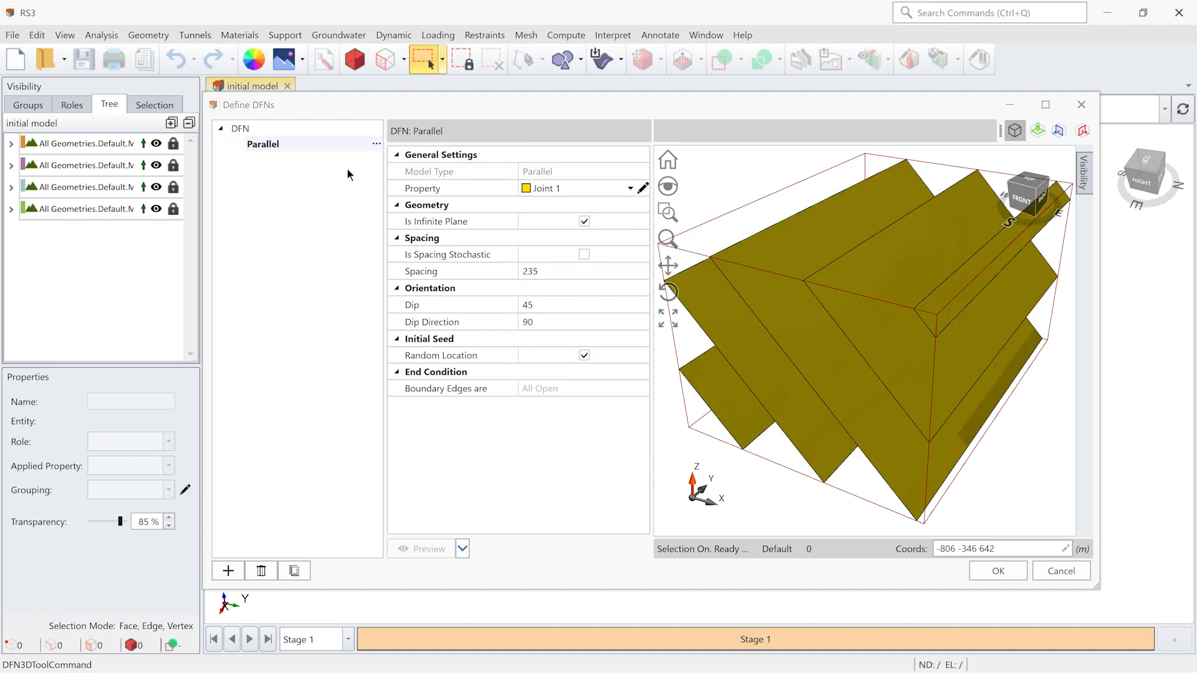
pyautogui.click(540, 187)
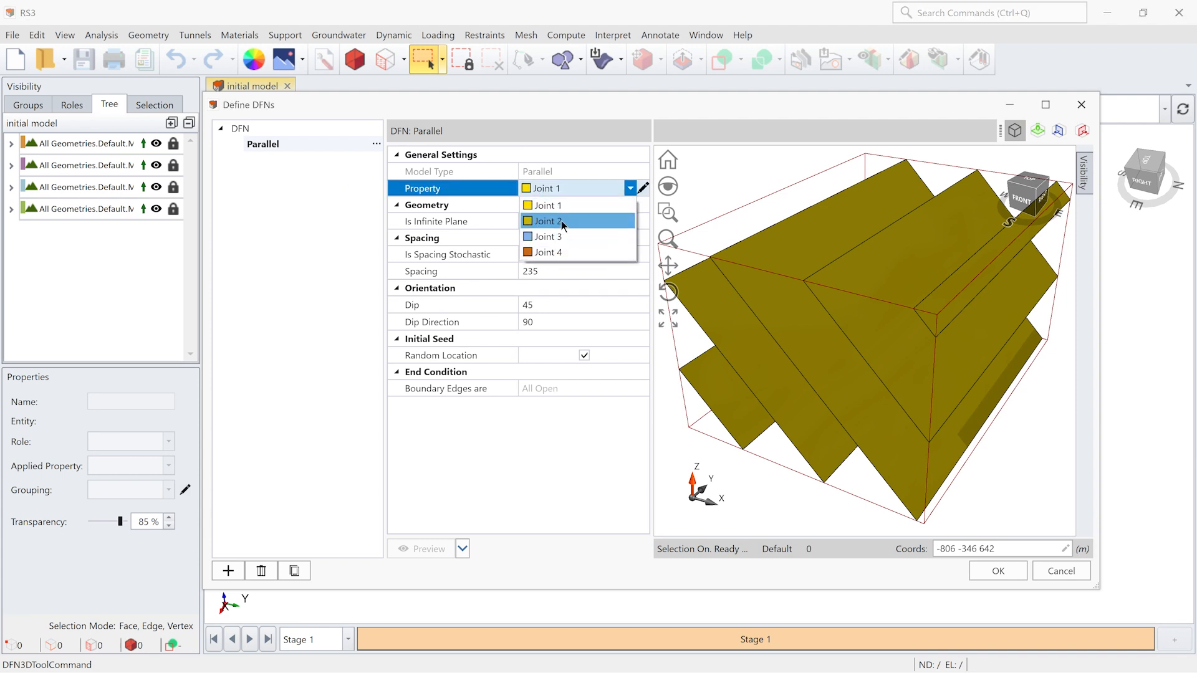
pyautogui.click(551, 206)
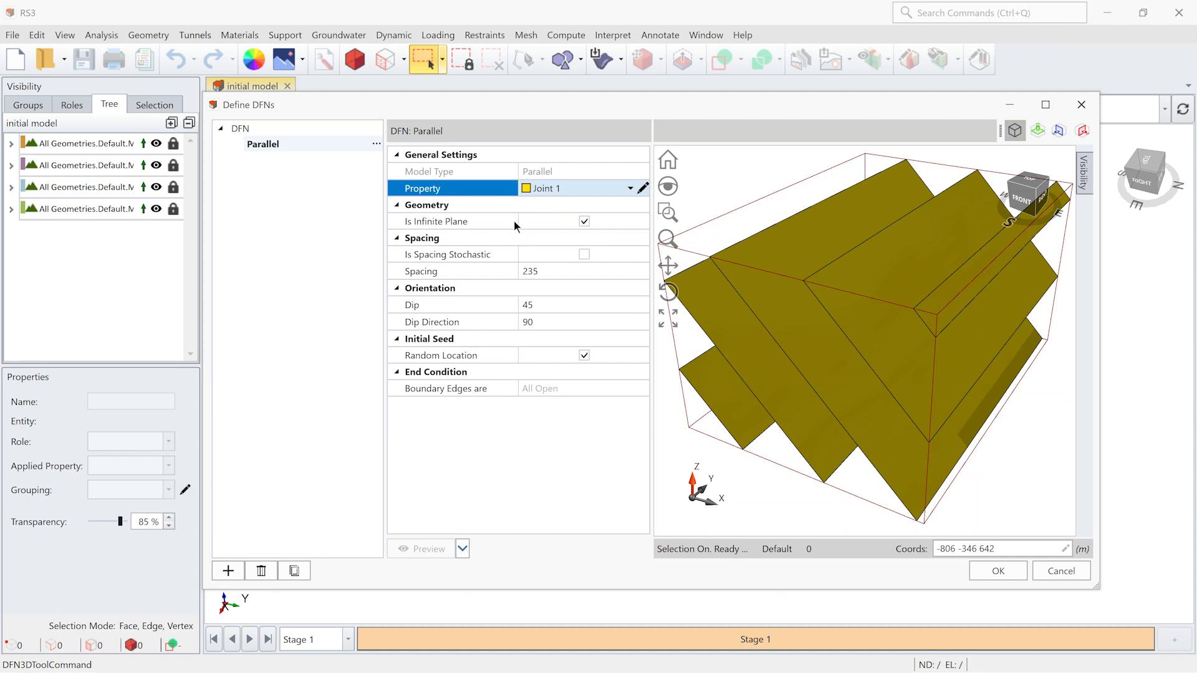
# - Try finite-plane geometry for the parallel DFN set, then restore the infinite plane option
pyautogui.click(550, 224)
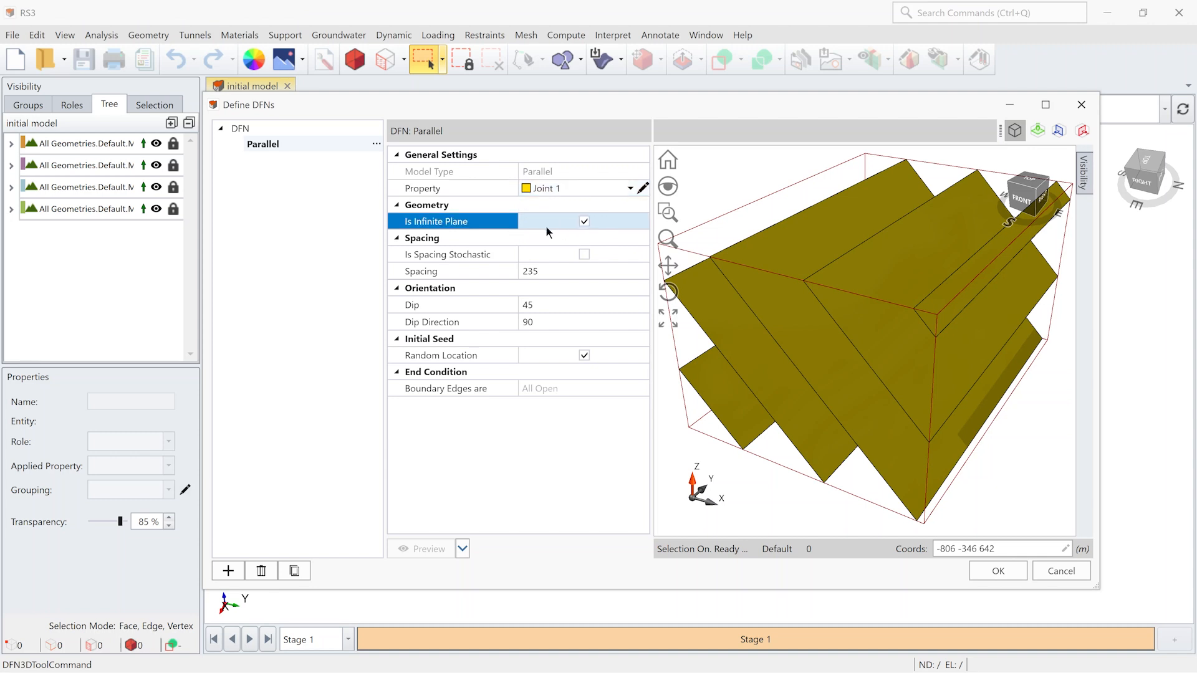
pyautogui.click(584, 222)
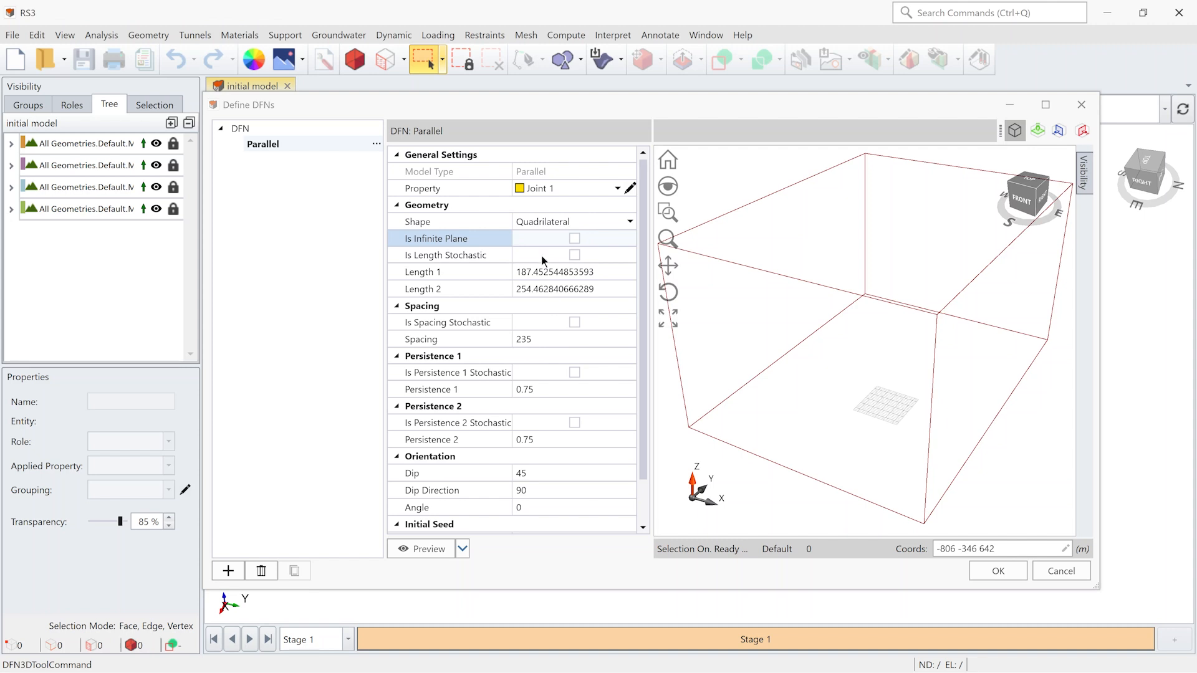
pyautogui.click(575, 238)
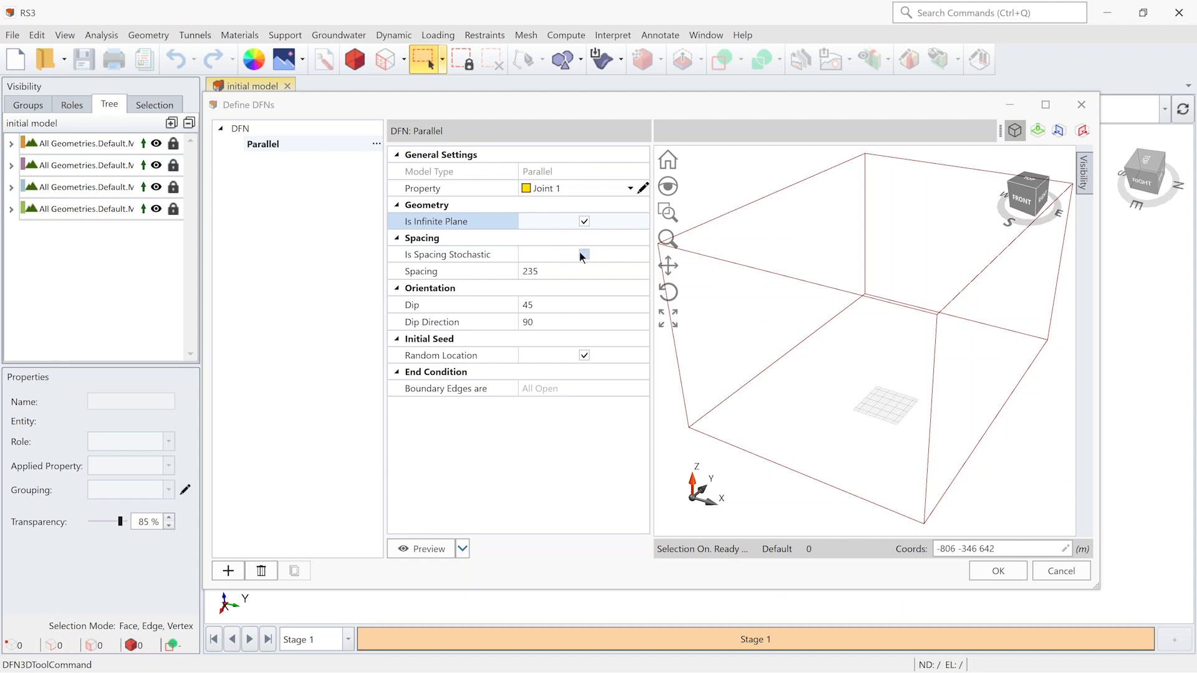
# - Make the parallel set's spacing stochastic with a Normal distribution
pyautogui.click(580, 254)
pyautogui.click(596, 270)
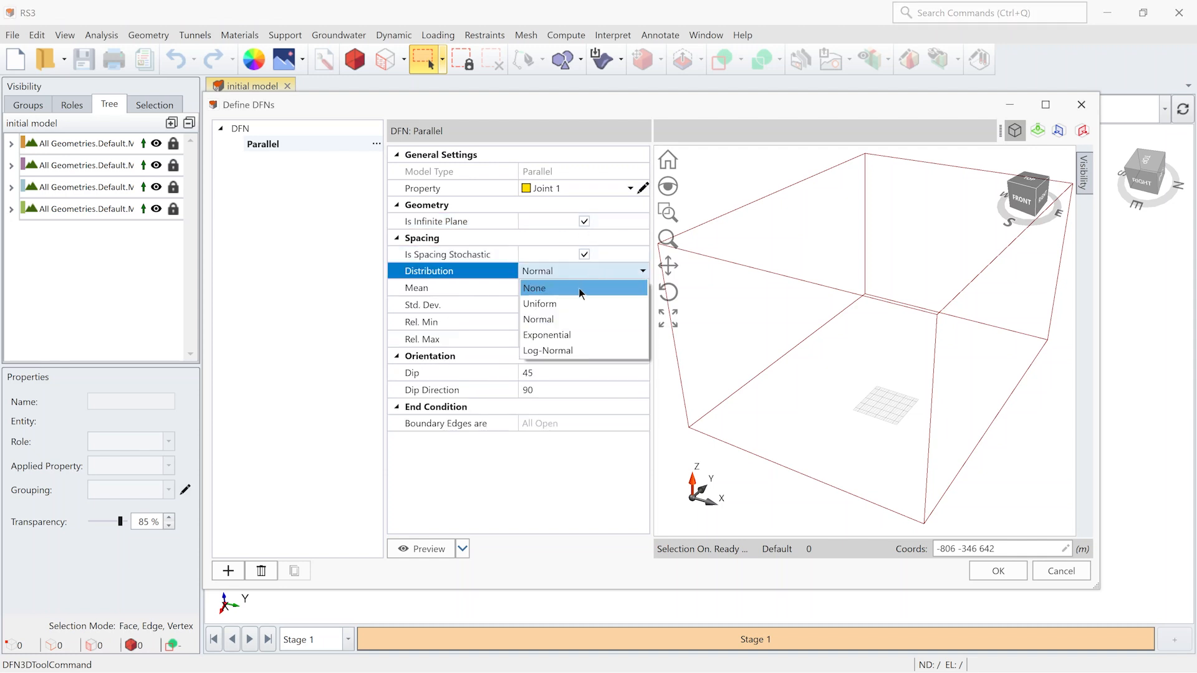
pyautogui.click(556, 319)
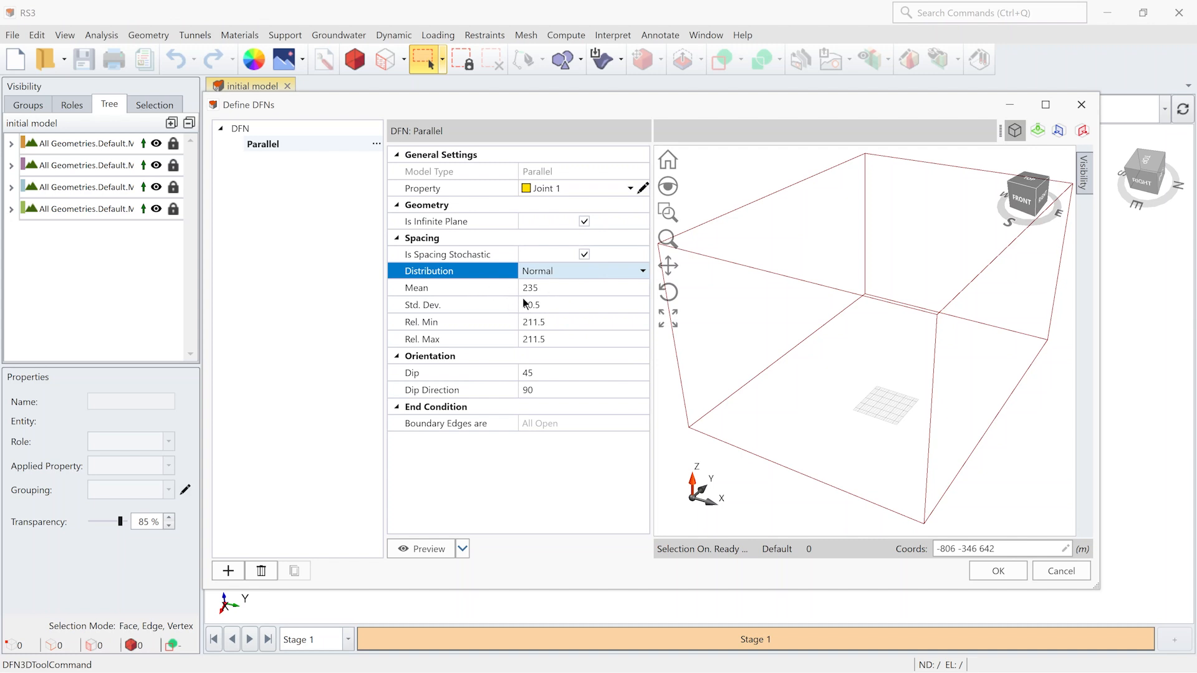
# - Set the spacing mean to 10, standard deviation 8, relative minimum 6 and relative maximum 22, and preview the fractures
pyautogui.click(545, 289)
pyautogui.write('10')
pyautogui.click(570, 311)
pyautogui.write('8')
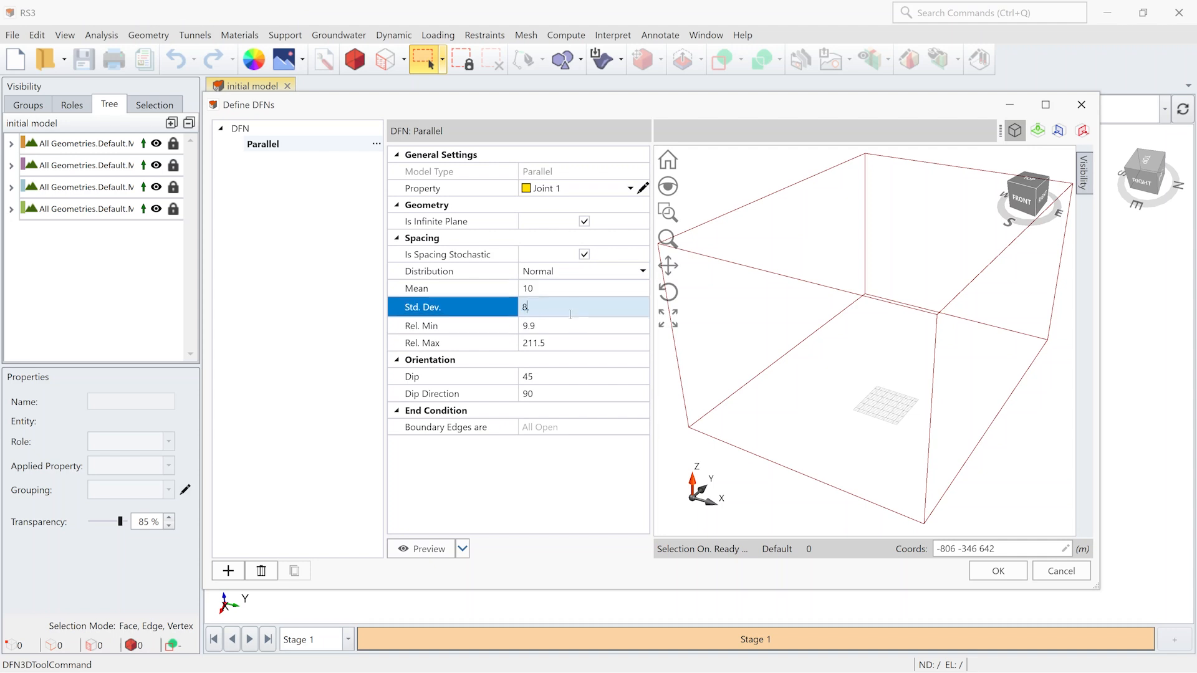
pyautogui.click(570, 323)
pyautogui.write('6')
pyautogui.click(563, 340)
pyautogui.write('22')
pyautogui.click(437, 553)
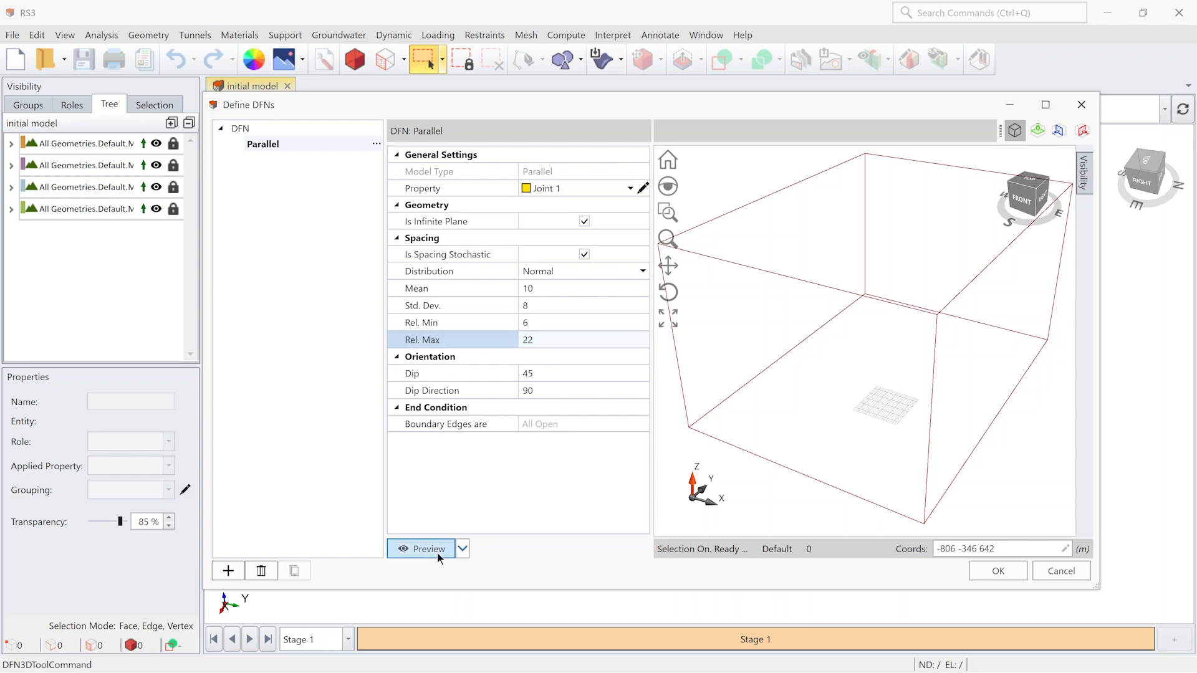
pyautogui.moveTo(815, 398)
pyautogui.mouseDown(button='middle')
pyautogui.moveTo(836, 377)
pyautogui.moveTo(863, 399)
pyautogui.moveTo(824, 404)
pyautogui.mouseUp(button='middle')
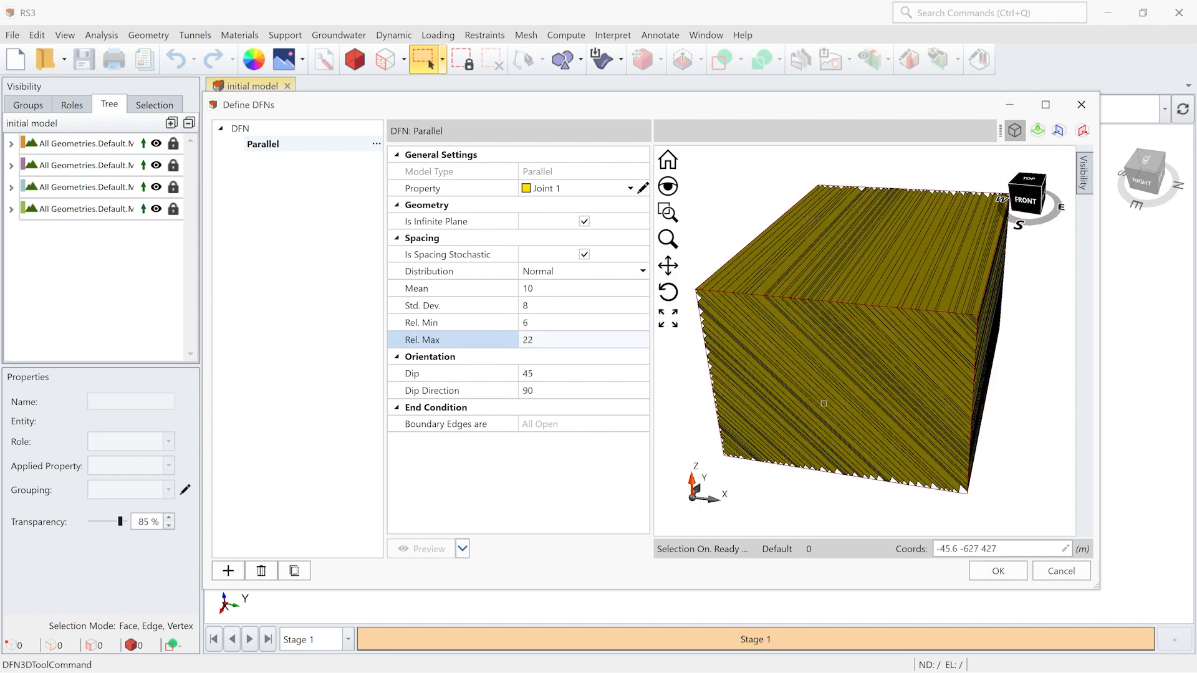
# - Orient the parallel set with dip 63 and dip direction 70, preview it, and accept the DFN definition
pyautogui.click(545, 373)
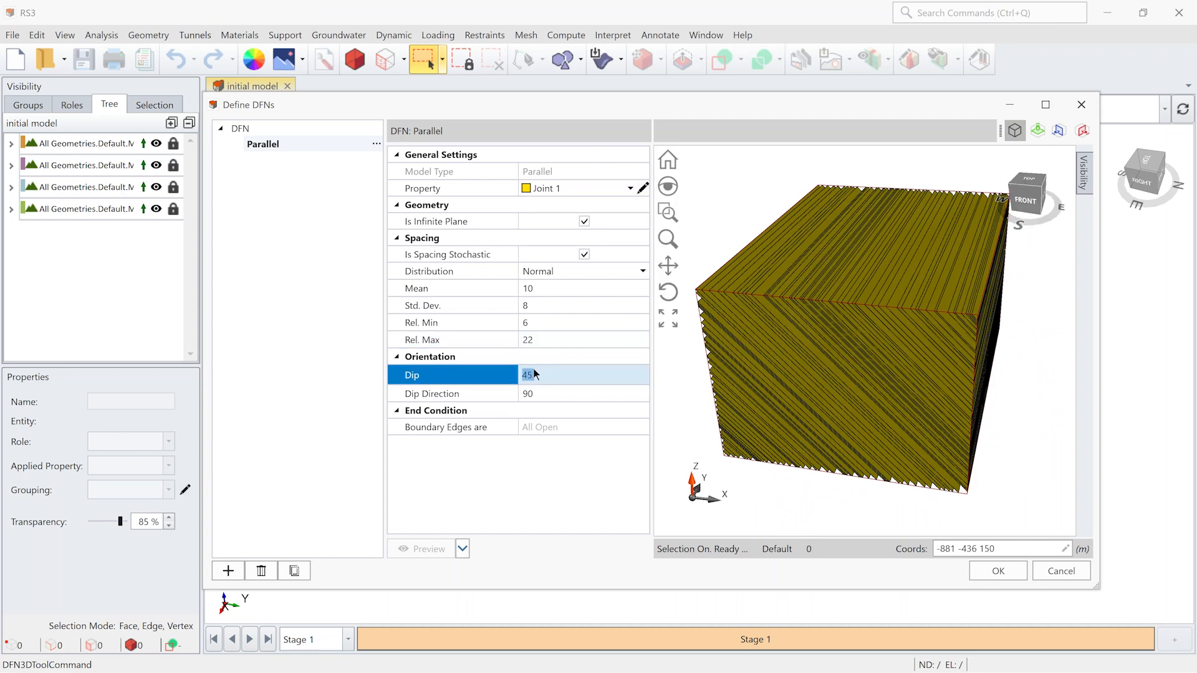
pyautogui.write('63')
pyautogui.click(537, 391)
pyautogui.write('7')
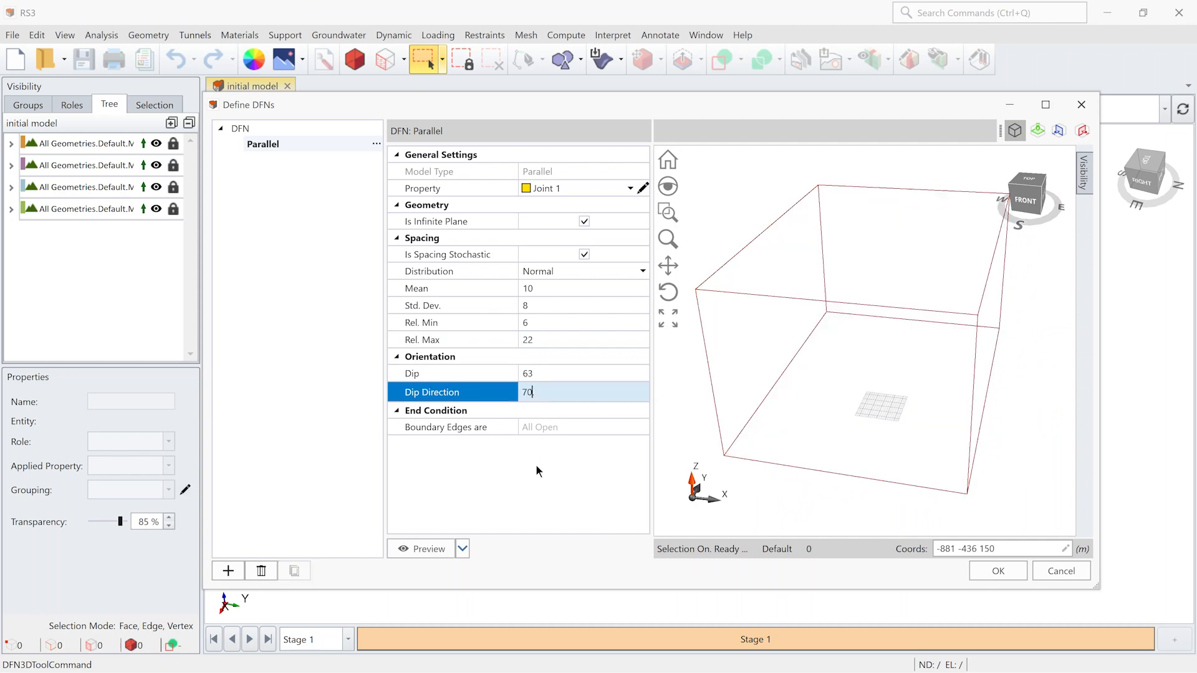
pyautogui.write('0')
pyautogui.click(429, 545)
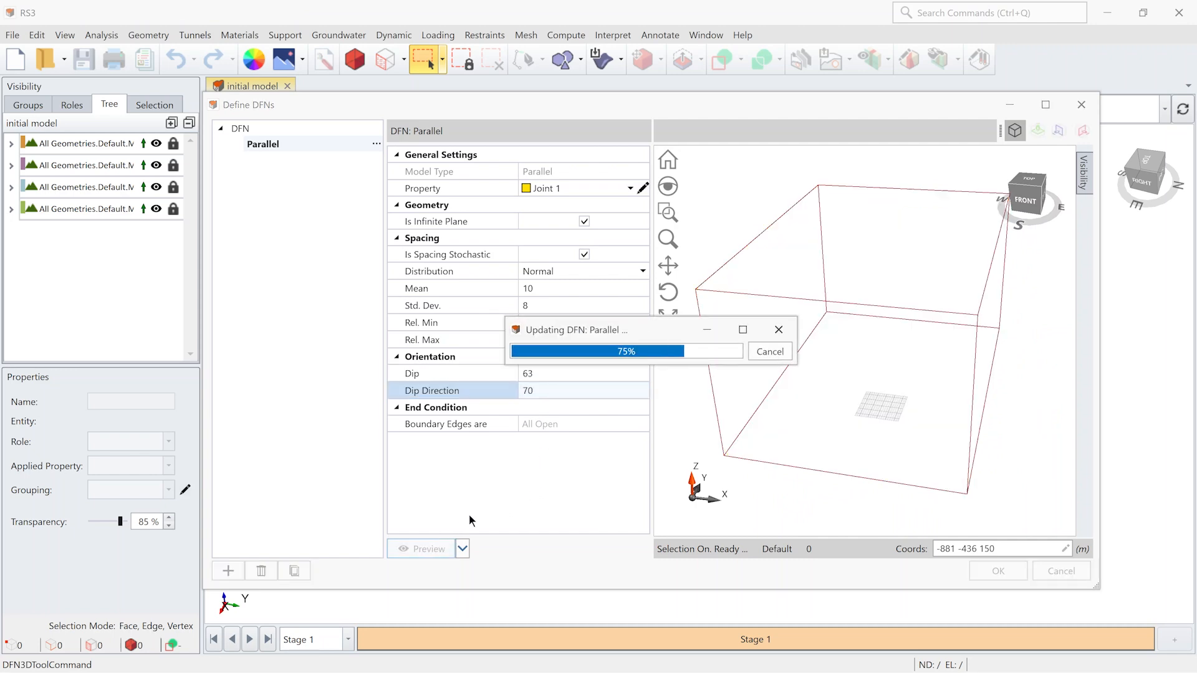
pyautogui.moveTo(915, 352); pyautogui.dragTo(929, 410, button='middle')
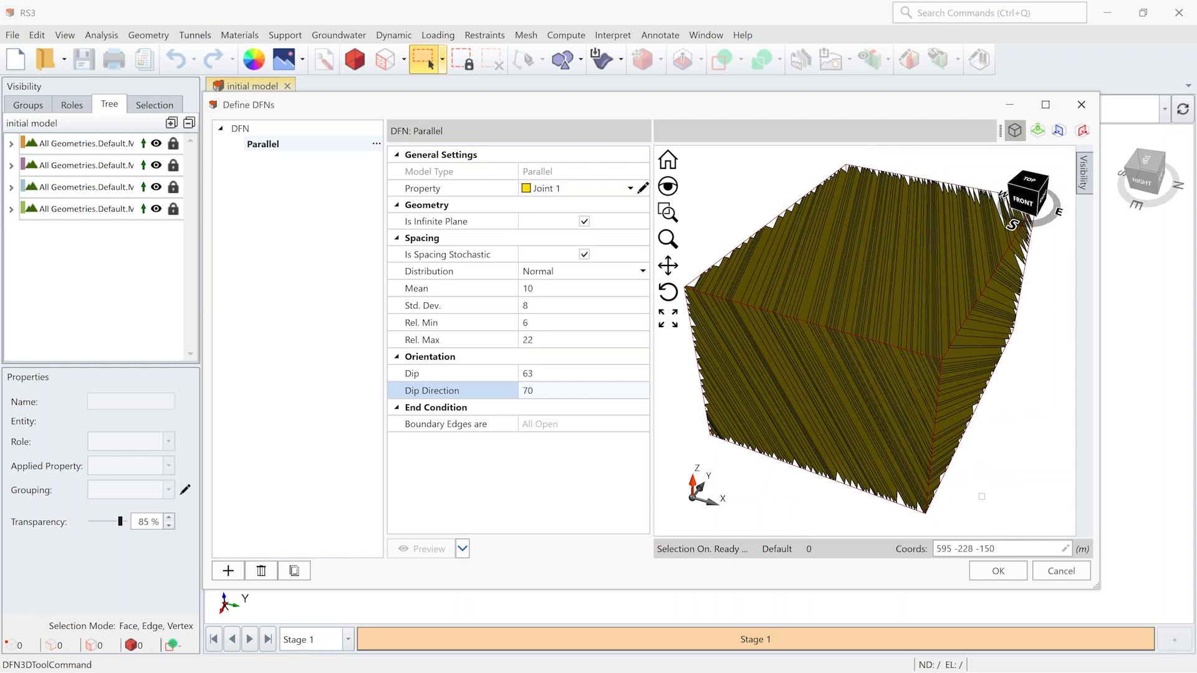
pyautogui.moveTo(982, 497); pyautogui.dragTo(892, 428, button='middle')
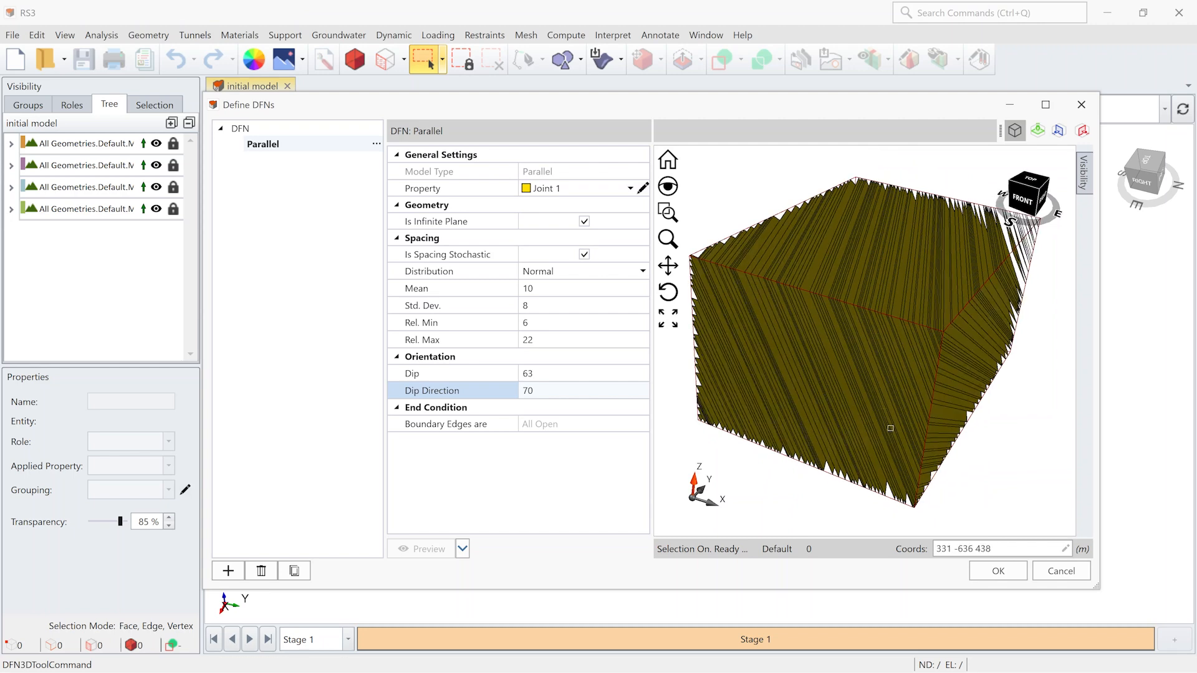
pyautogui.click(986, 572)
# - Add the defined parallel DFN to the jointed rock volume, installed at Stage 1 and never removed
pyautogui.moveTo(968, 511); pyautogui.dragTo(913, 525, button='middle')
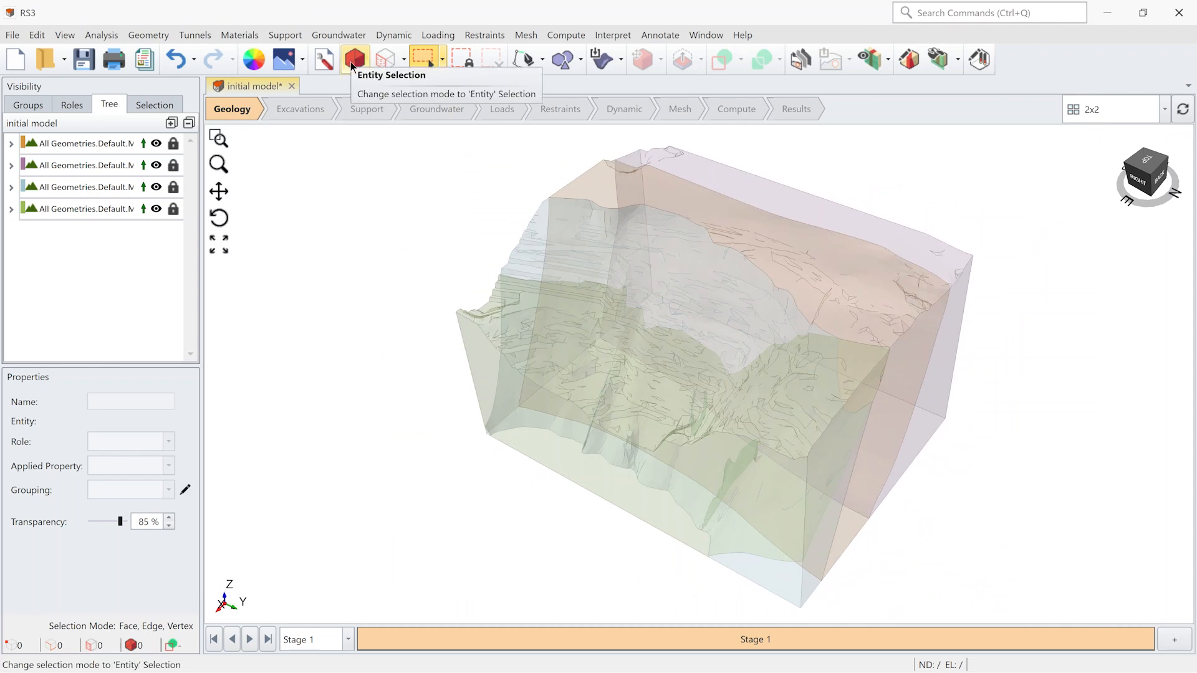
pyautogui.click(351, 62)
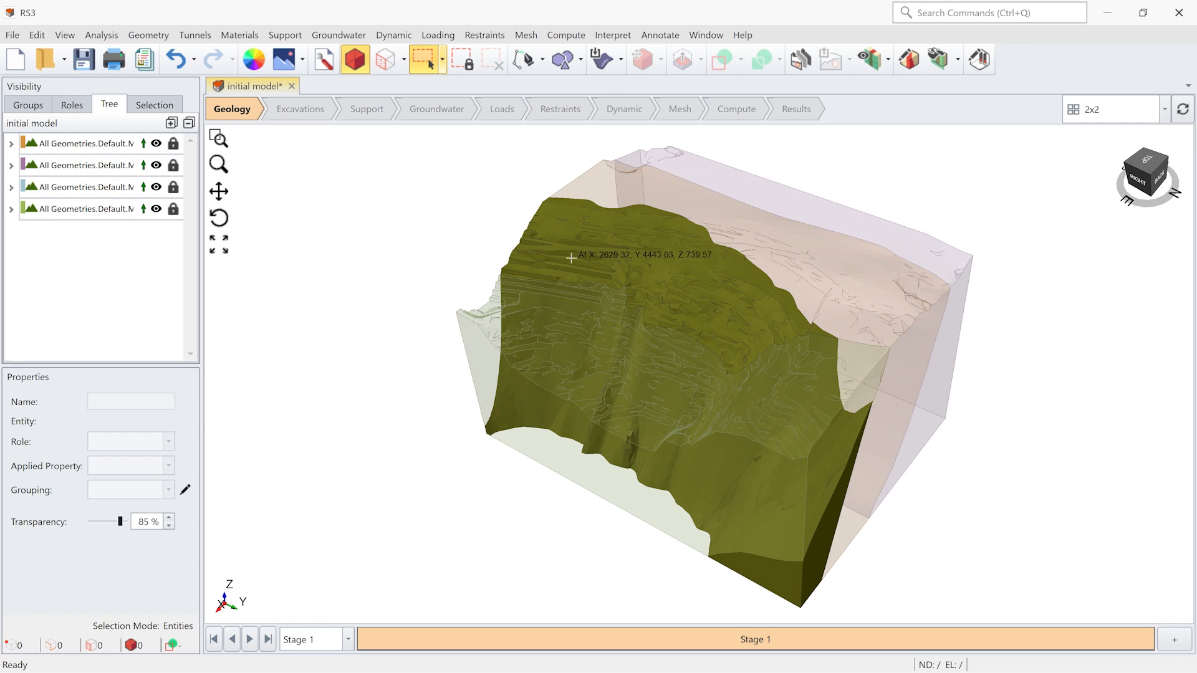
pyautogui.click(573, 258)
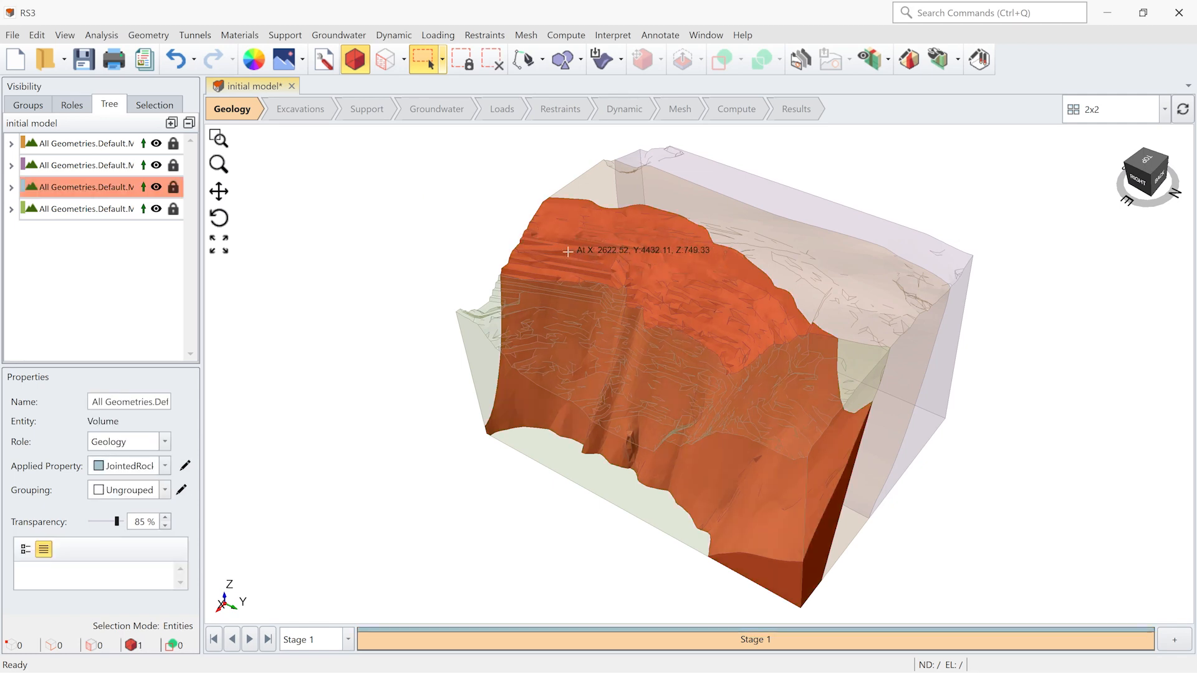
pyautogui.click(245, 33)
pyautogui.moveTo(264, 147)
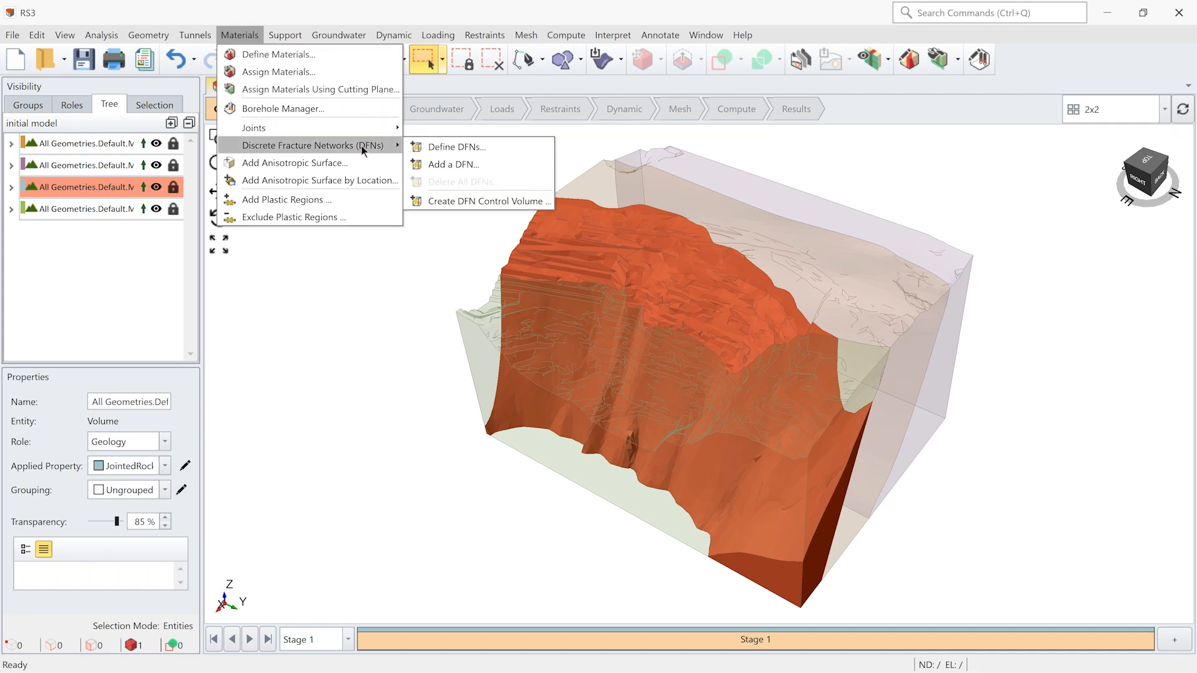
pyautogui.click(439, 166)
pyautogui.moveTo(545, 222); pyautogui.dragTo(454, 222)
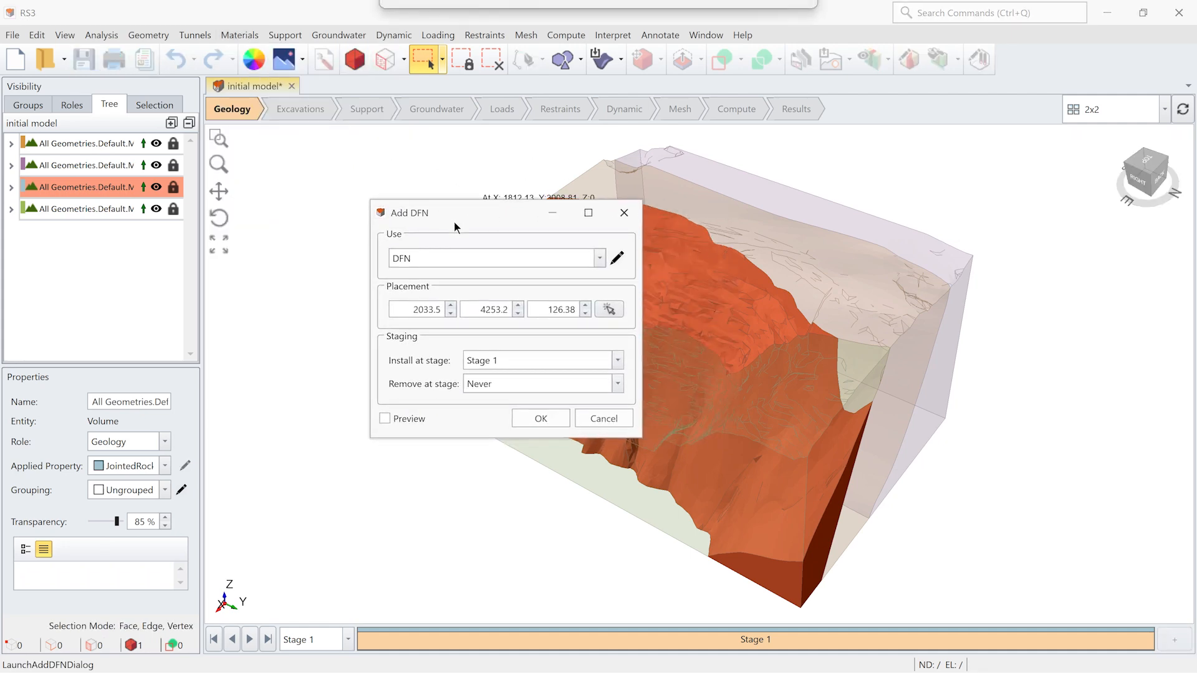
pyautogui.click(446, 259)
pyautogui.click(427, 276)
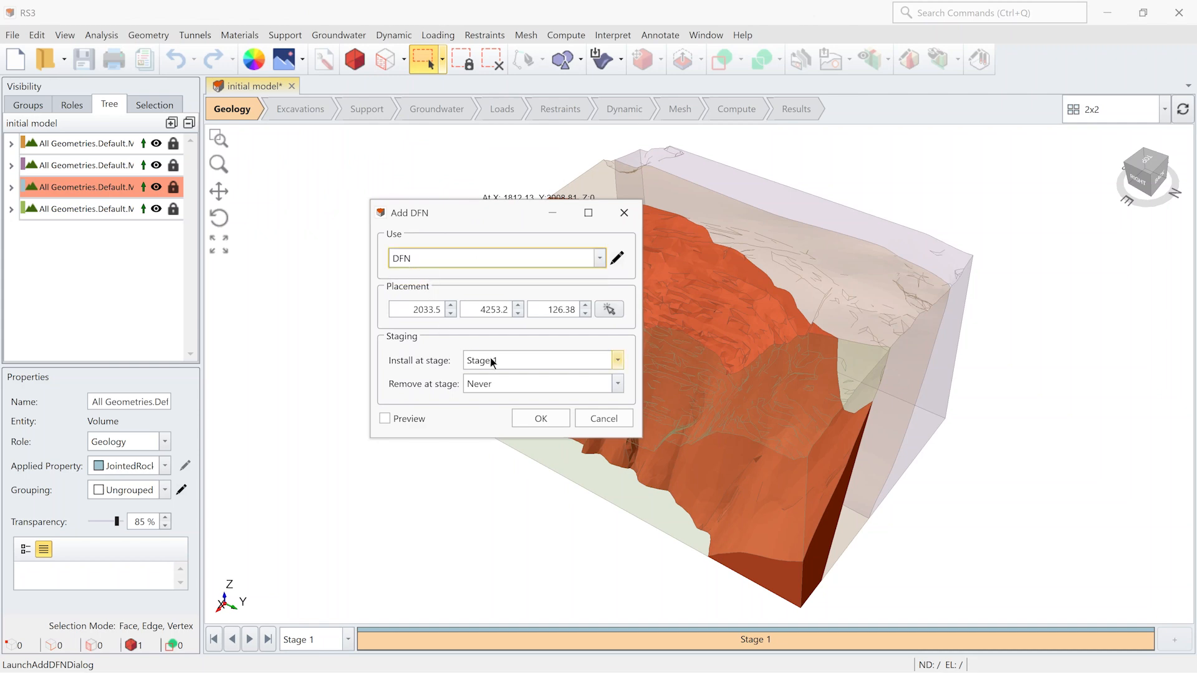
pyautogui.click(541, 421)
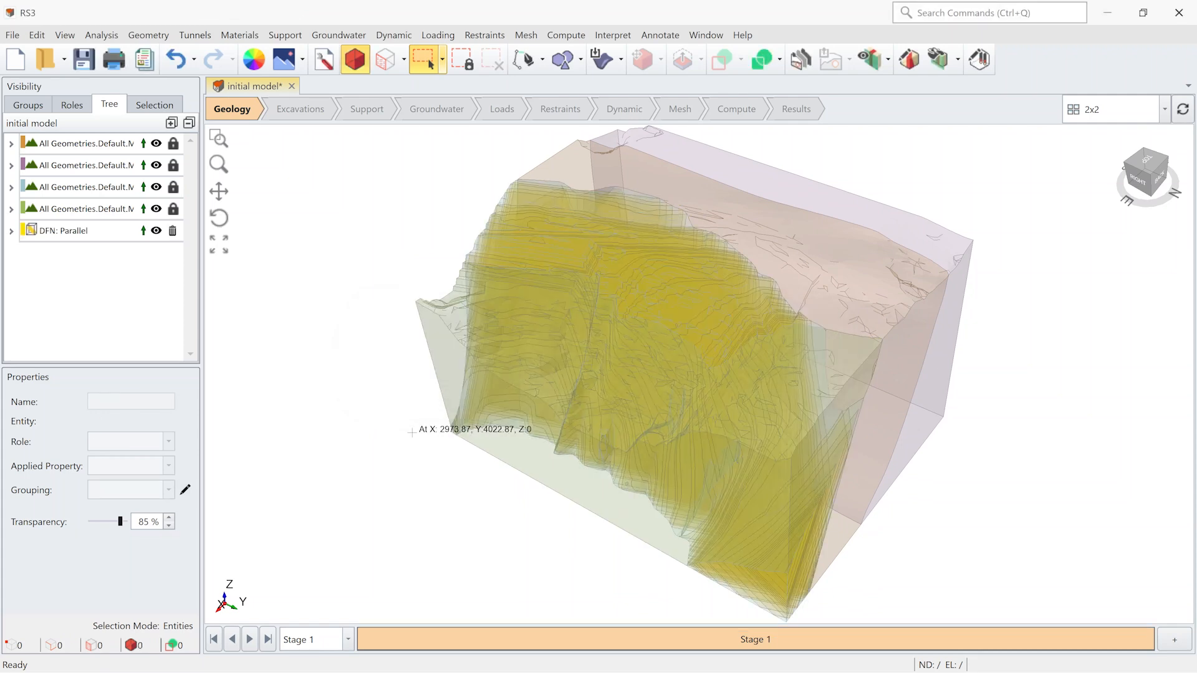
pyautogui.scroll(-2, 437, 459)
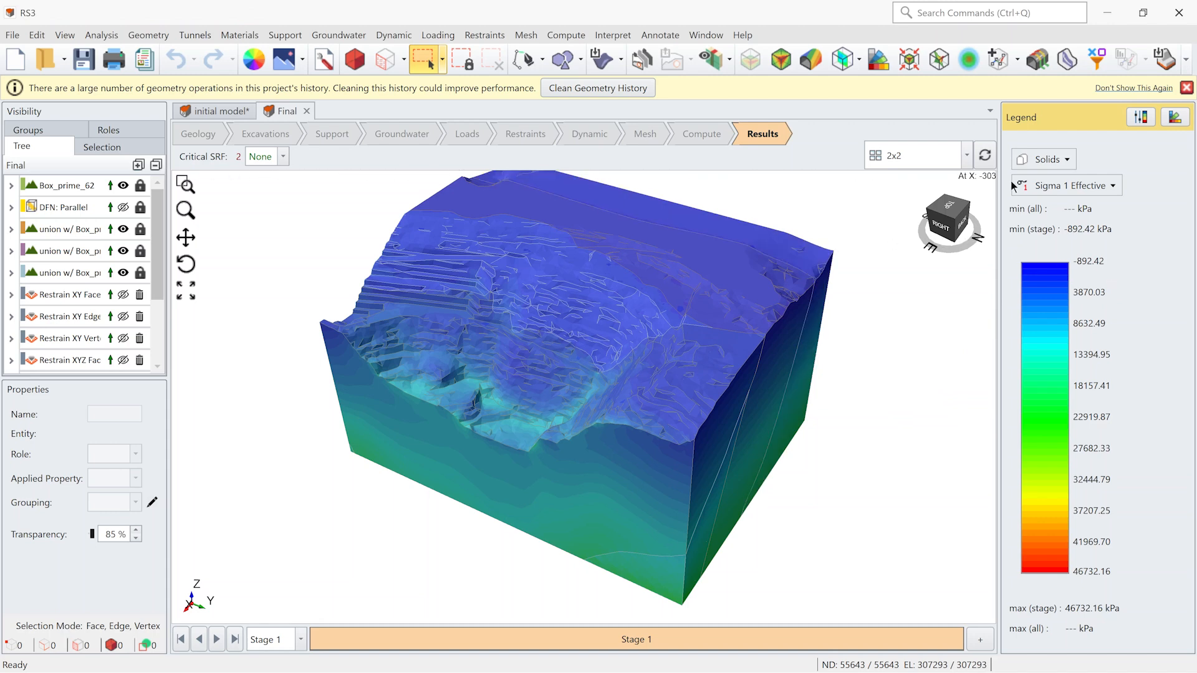
# - Contour the solids by Total Displacement in the Final model and display the results for SRF 2
pyautogui.click(1091, 184)
pyautogui.moveTo(1096, 257)
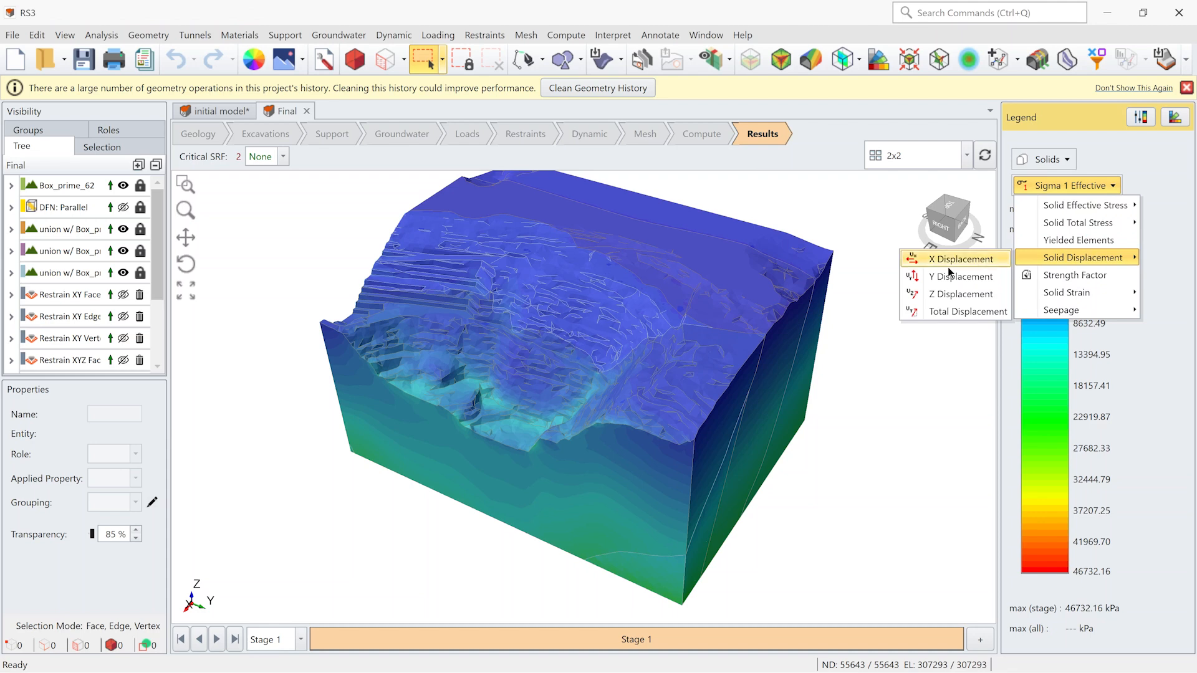
pyautogui.click(941, 312)
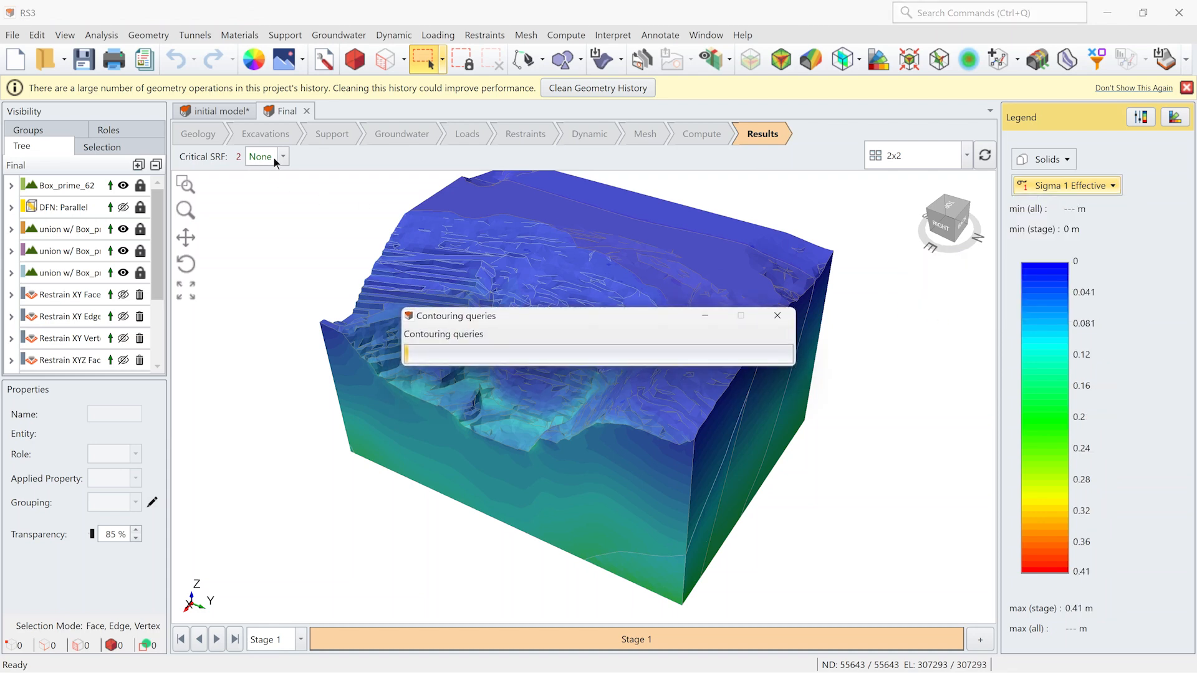
pyautogui.click(272, 157)
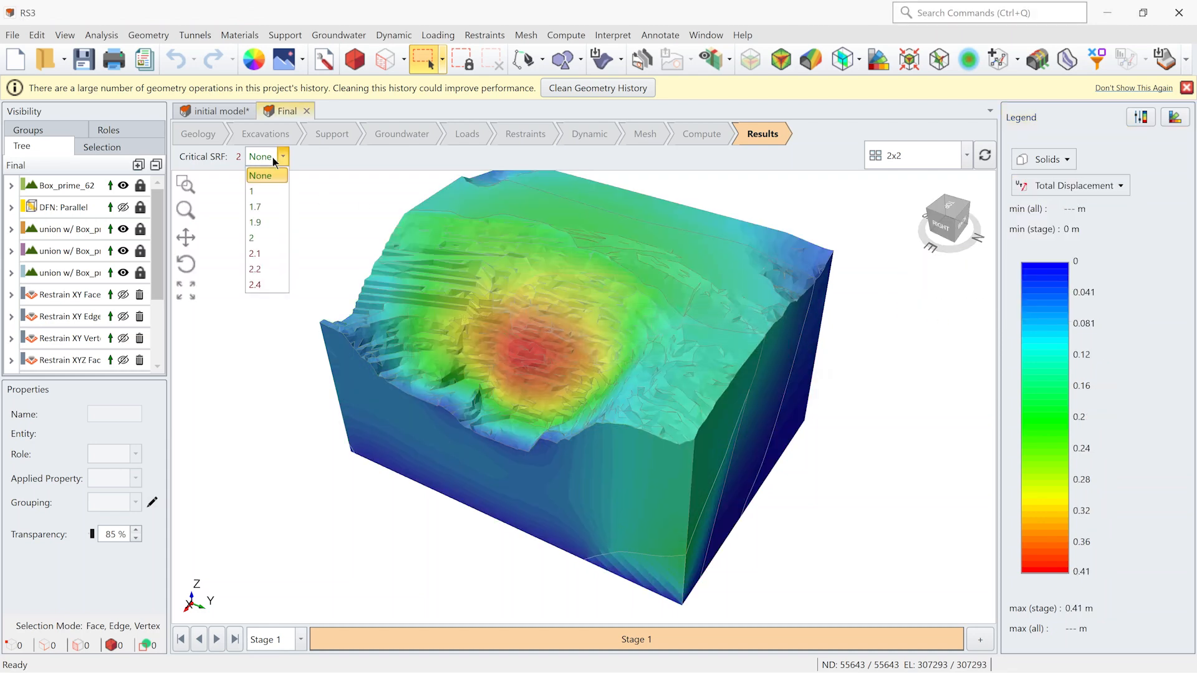
pyautogui.click(279, 237)
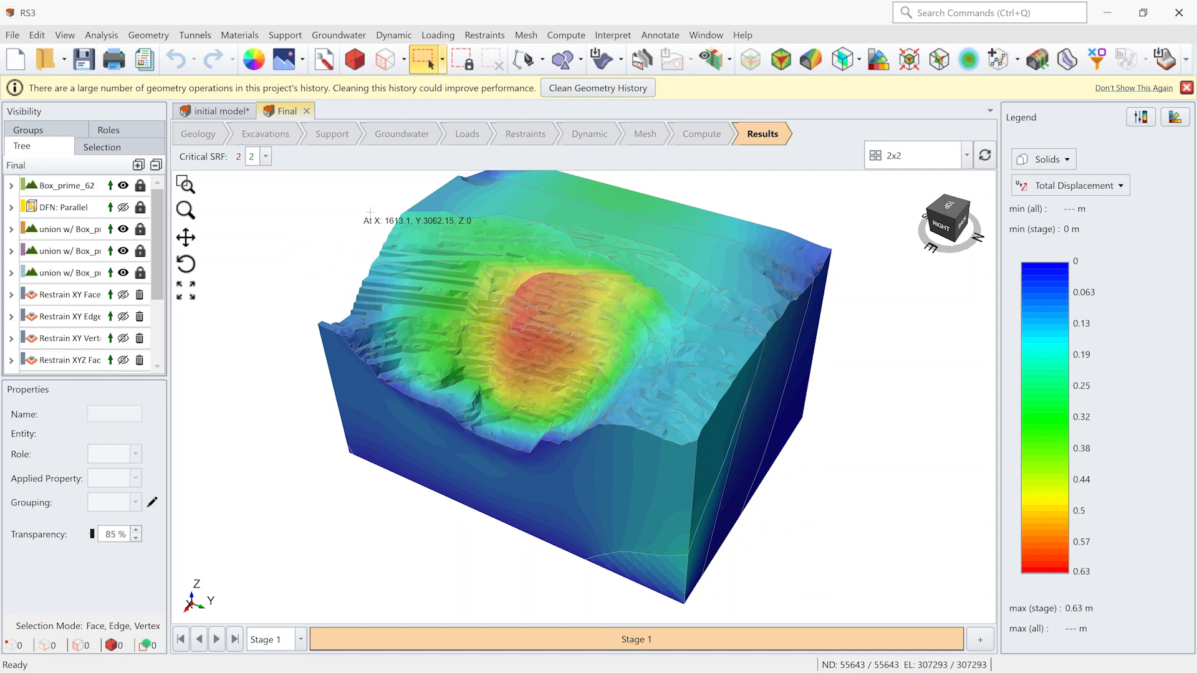
# - Add an XZ contour plane with normal 0, 1, 0 through the slope's high-displacement zone, at about Y 7222
pyautogui.click(861, 61)
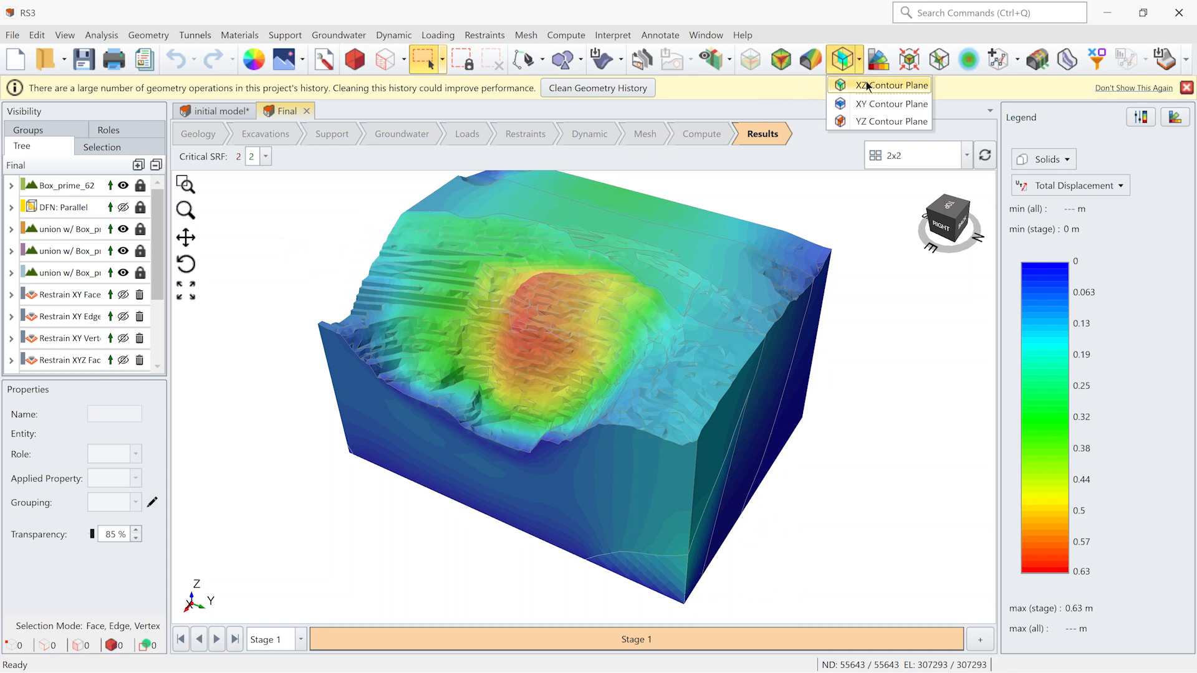
pyautogui.click(866, 86)
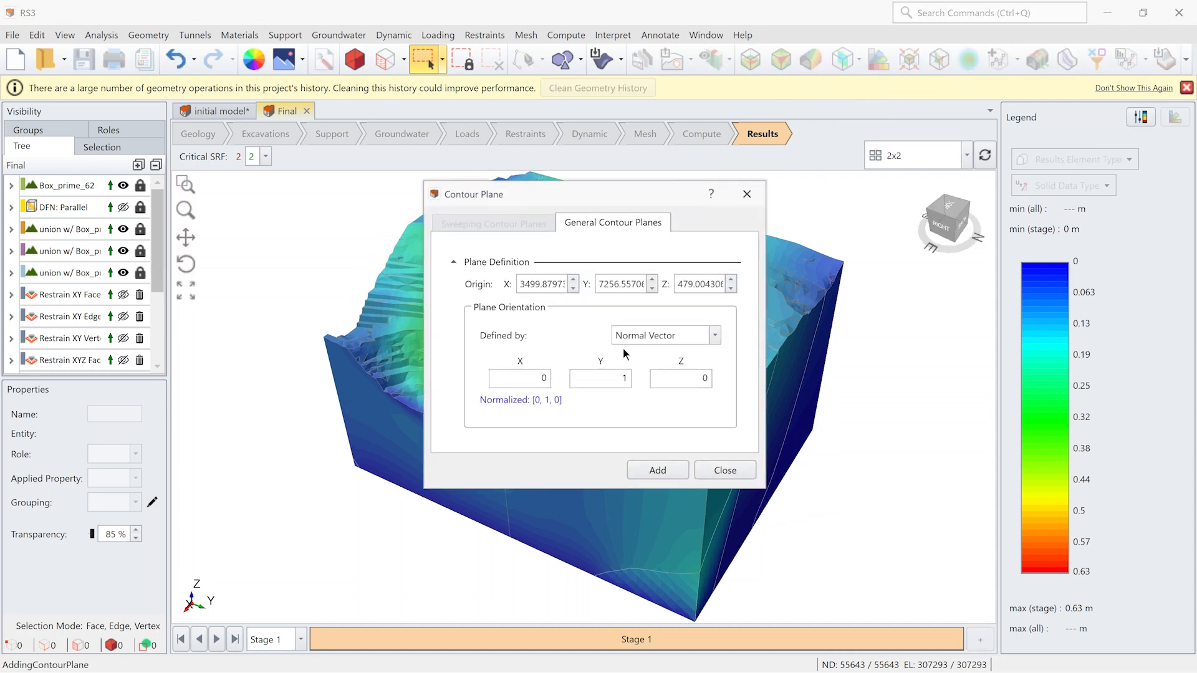
pyautogui.moveTo(543, 360); pyautogui.dragTo(608, 355, button='middle')
pyautogui.moveTo(612, 353); pyautogui.dragTo(601, 348)
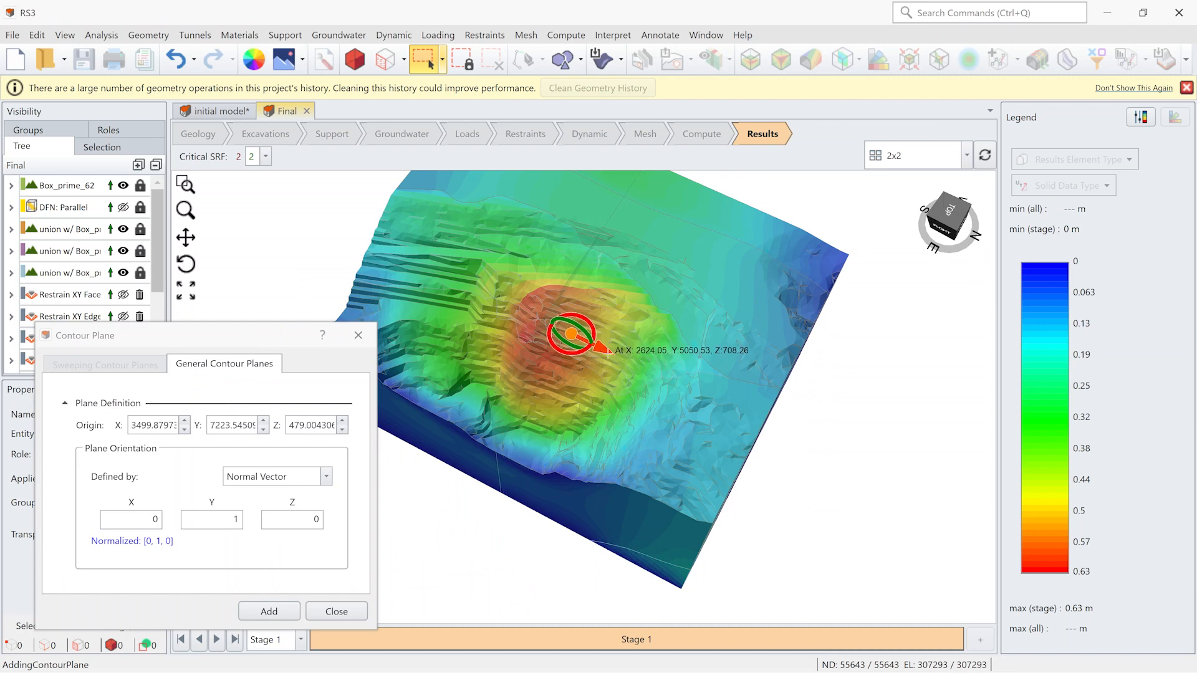
pyautogui.click(253, 609)
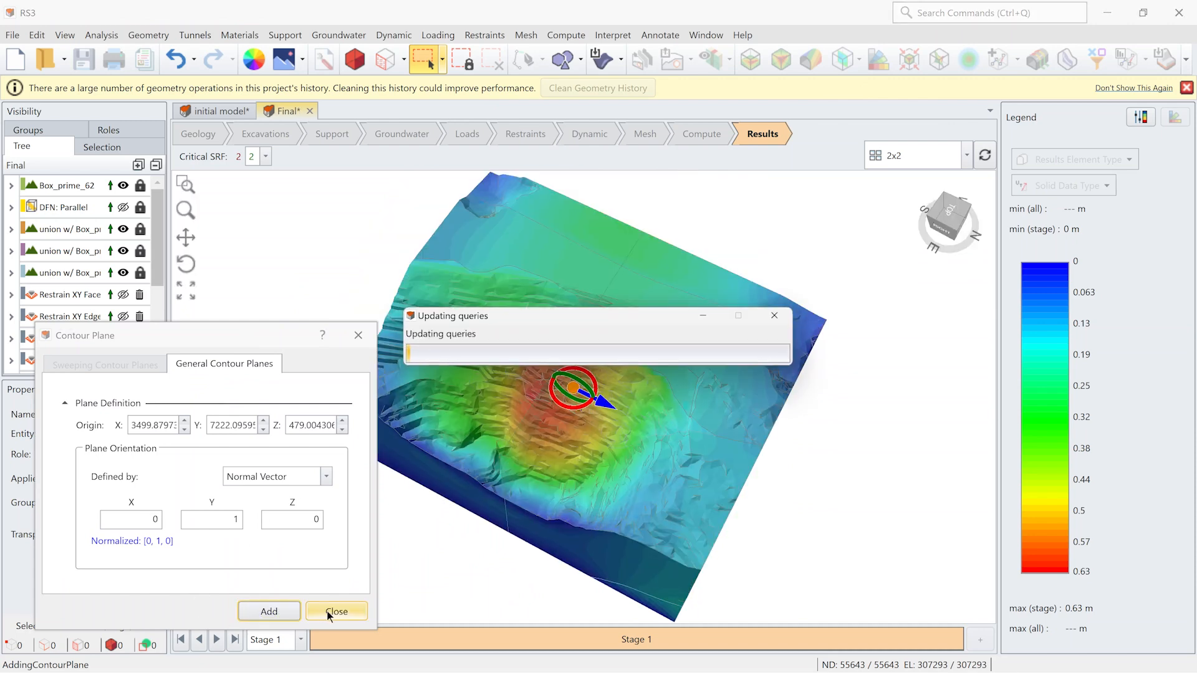
pyautogui.click(331, 611)
pyautogui.moveTo(390, 595); pyautogui.dragTo(474, 406, button='middle')
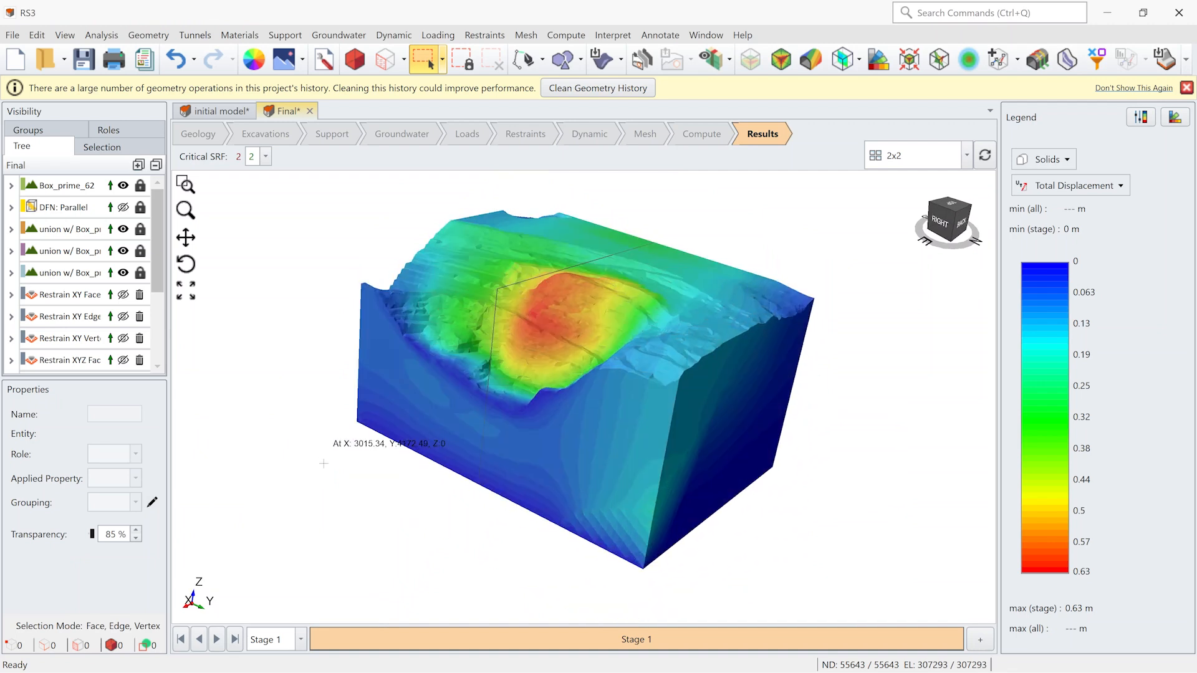
# - Hide everything except the contour plane and view the slope's displacement cross-section up close
pyautogui.moveTo(323, 457); pyautogui.dragTo(319, 406, button='middle')
pyautogui.moveTo(155, 254); pyautogui.dragTo(160, 321)
pyautogui.click(69, 363)
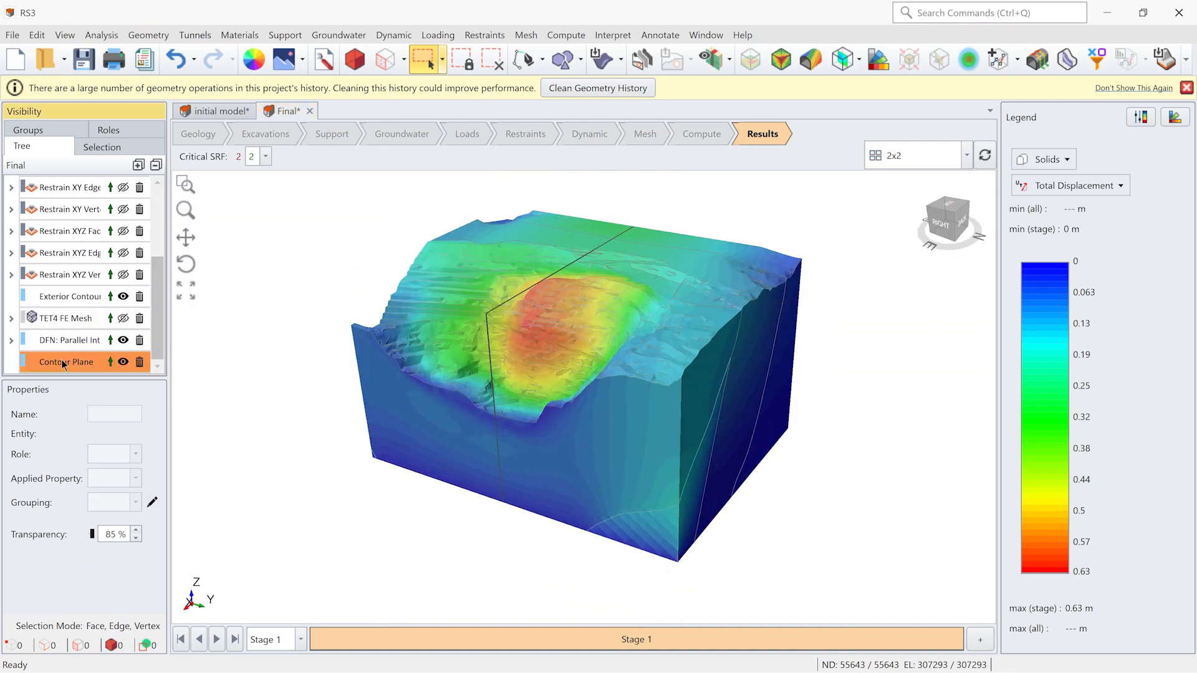
pyautogui.rightClick(74, 363)
pyautogui.scroll(-3, 134, 324)
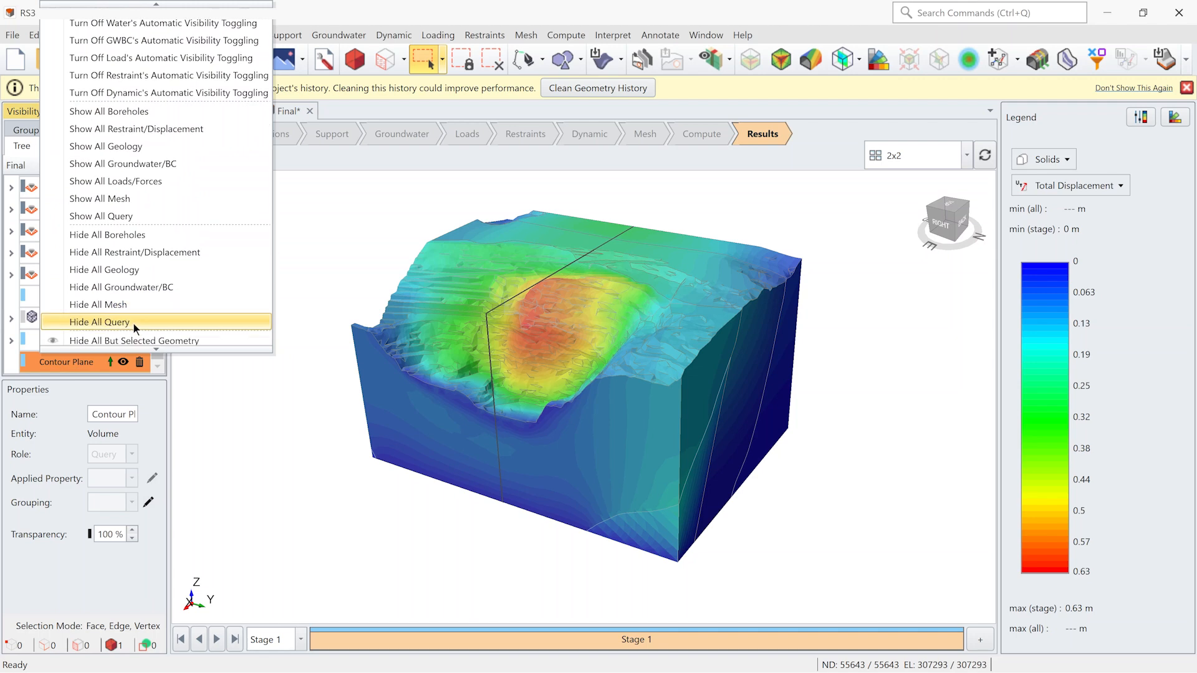
pyautogui.click(136, 312)
pyautogui.moveTo(645, 368); pyautogui.dragTo(568, 333, button='middle')
pyautogui.scroll(5, 568, 333)
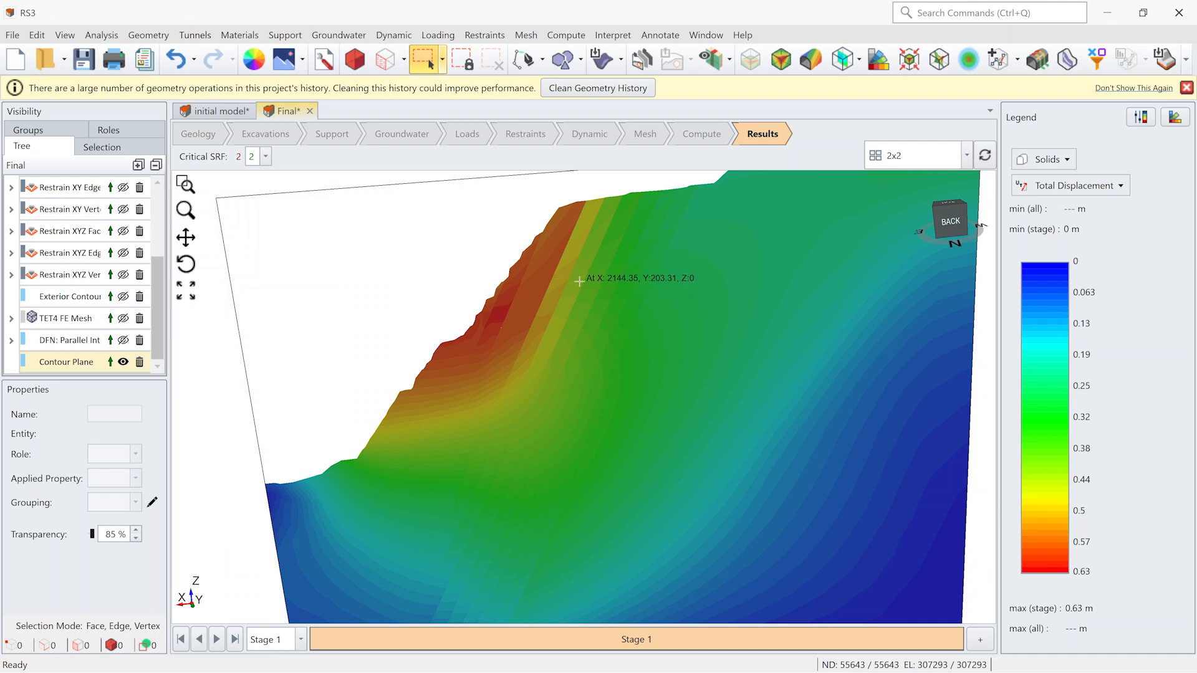
# - Switch the contour plane's displacement results to SRF 2.4
pyautogui.click(267, 158)
pyautogui.click(258, 284)
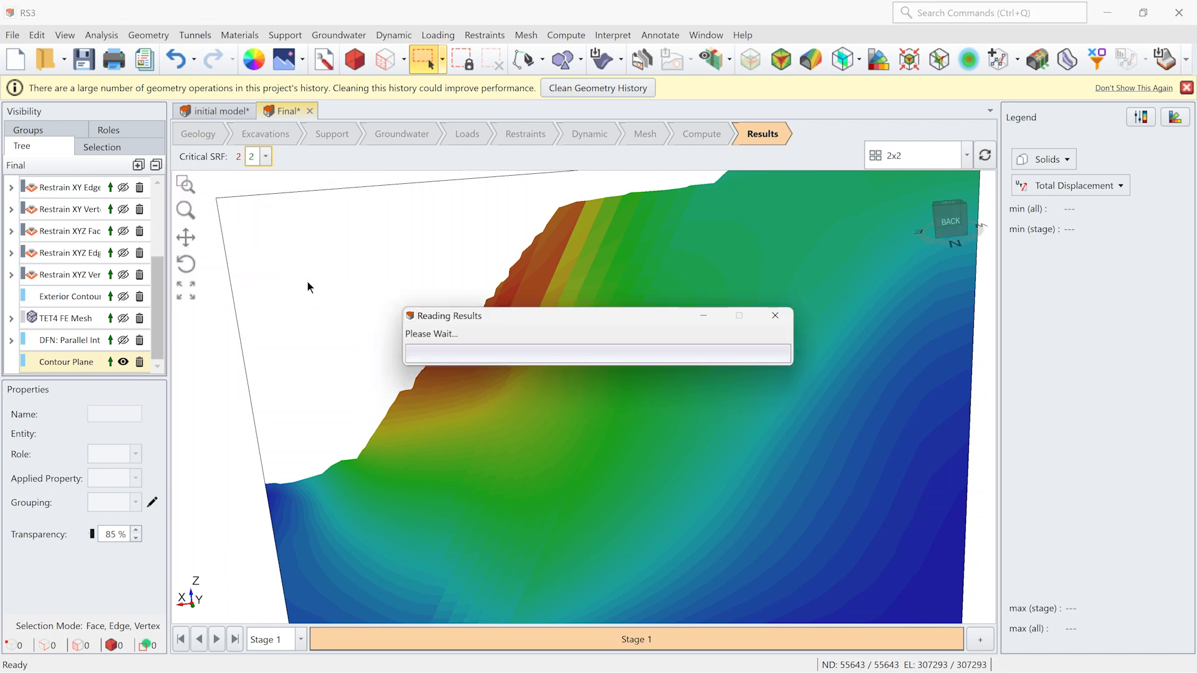